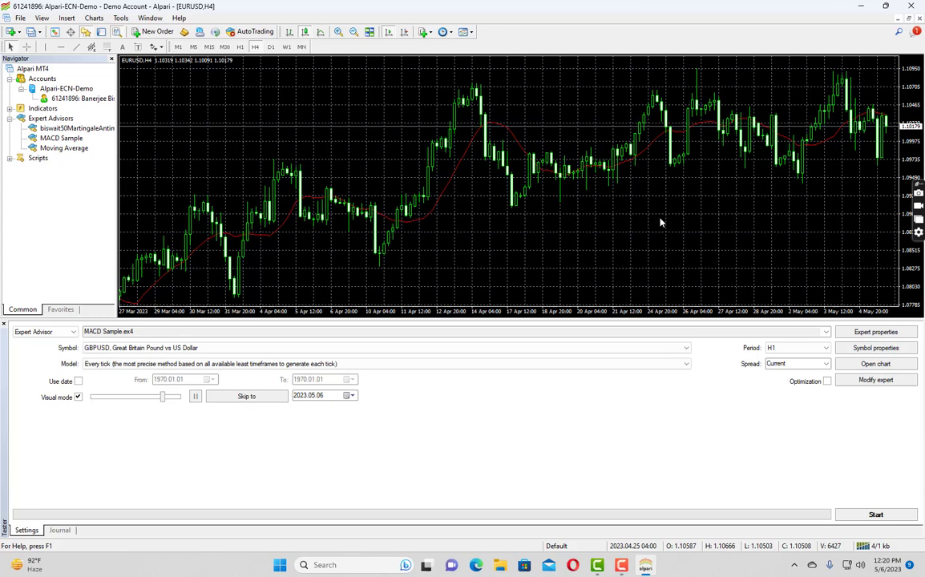
key("ctrl+r")
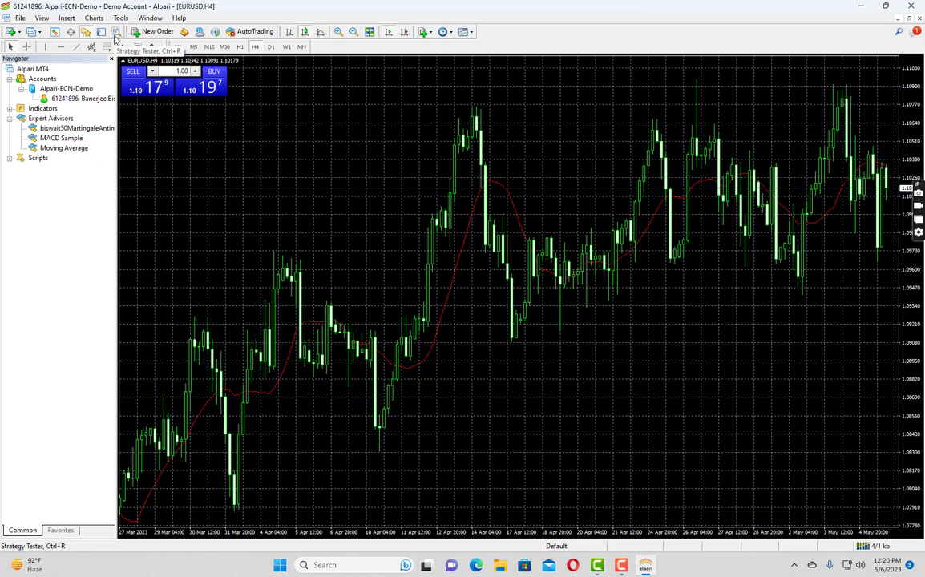
left_click(42, 19)
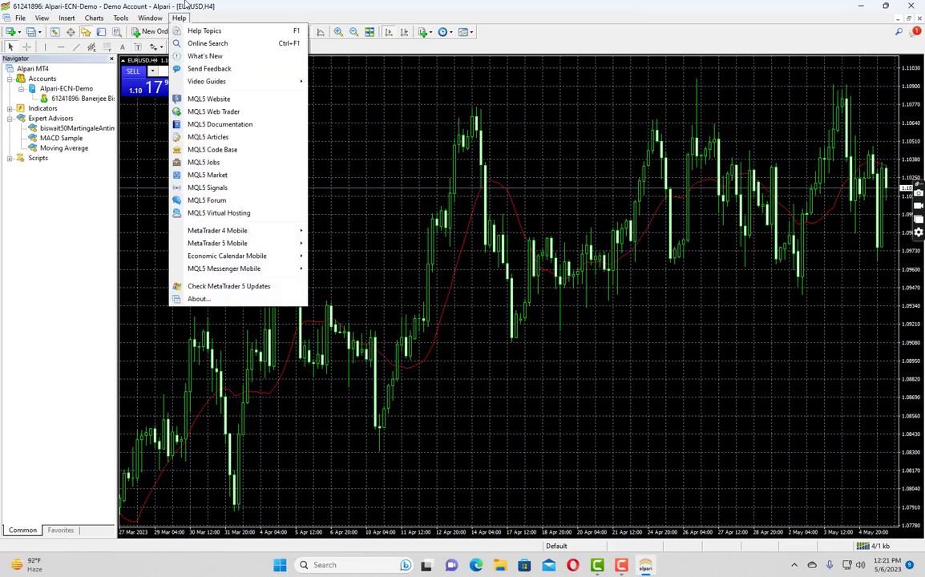
left_click(169, 6)
left_click(115, 32)
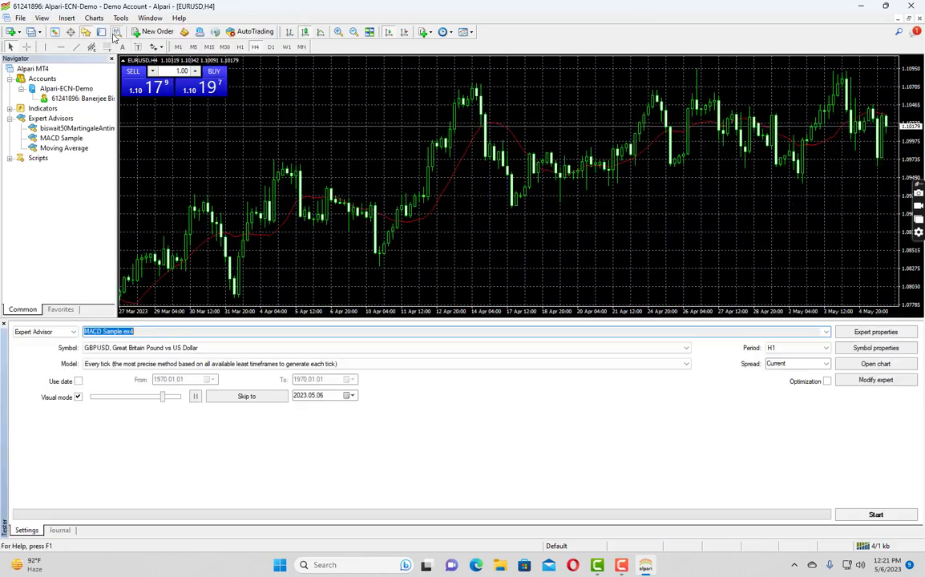
Step: Keep Every tick modelling, enable Use date, and set both dates to today, 2023.05.06
left_click(90, 366)
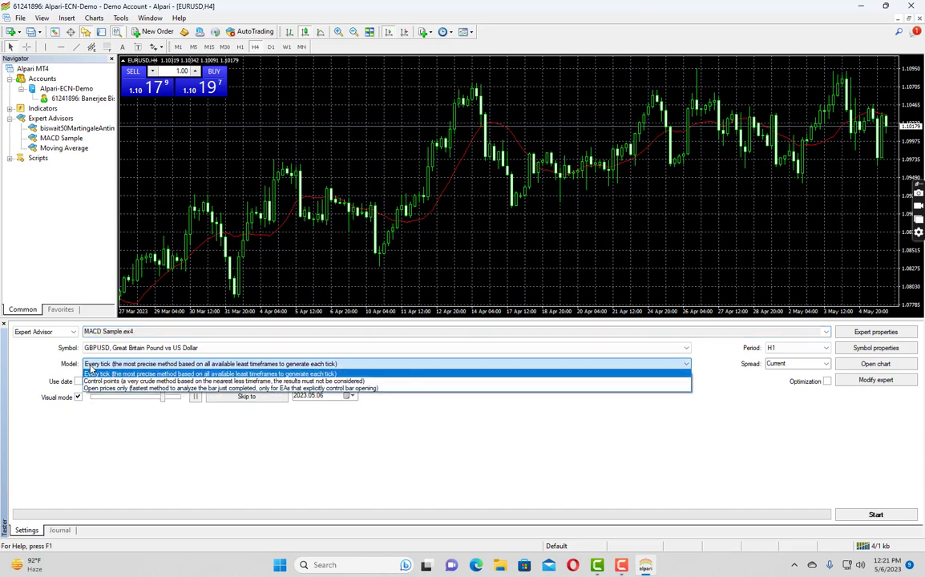
left_click(135, 367)
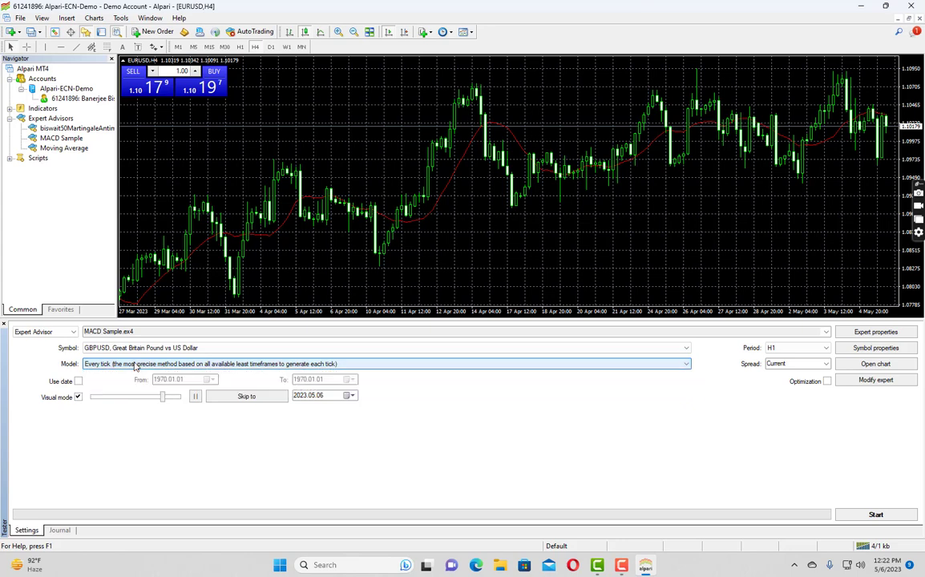
left_click(78, 382)
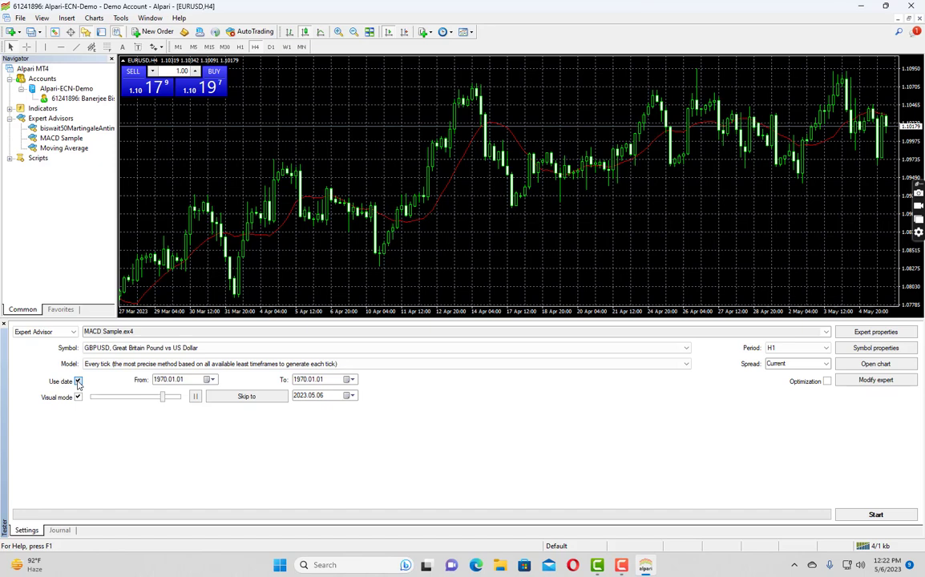
left_click(208, 380)
left_click(222, 467)
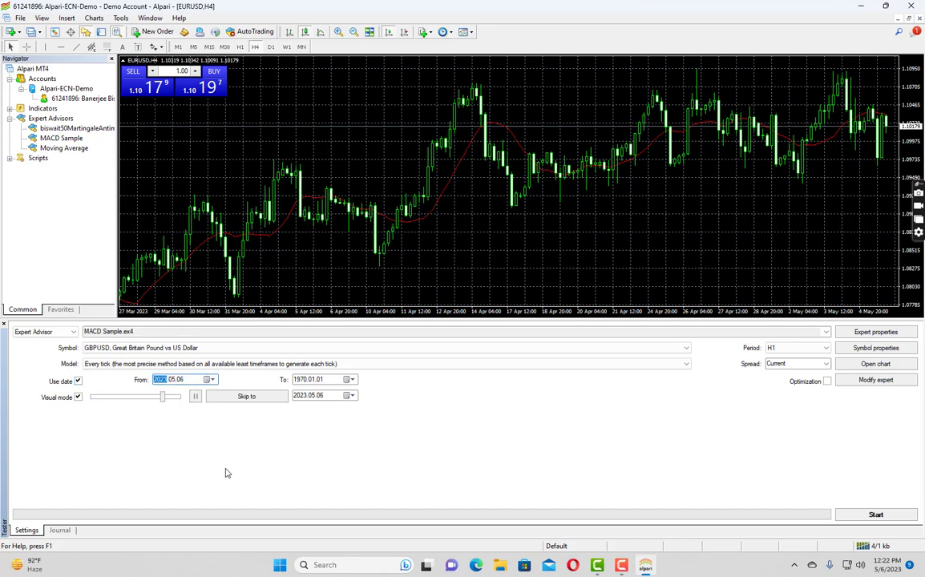
left_click(353, 380)
left_click(365, 467)
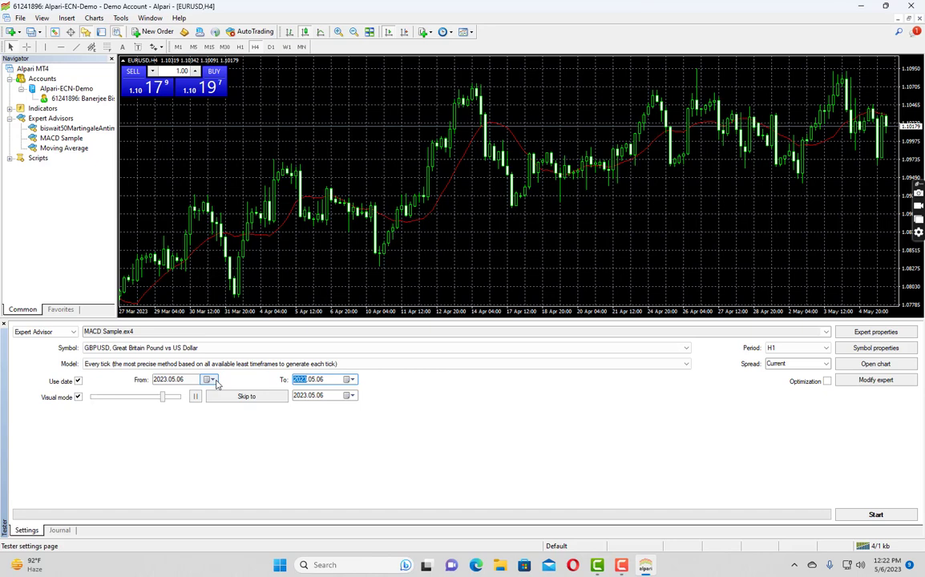
Step: Move the From date back three months to 6 February 2023
left_click(212, 379)
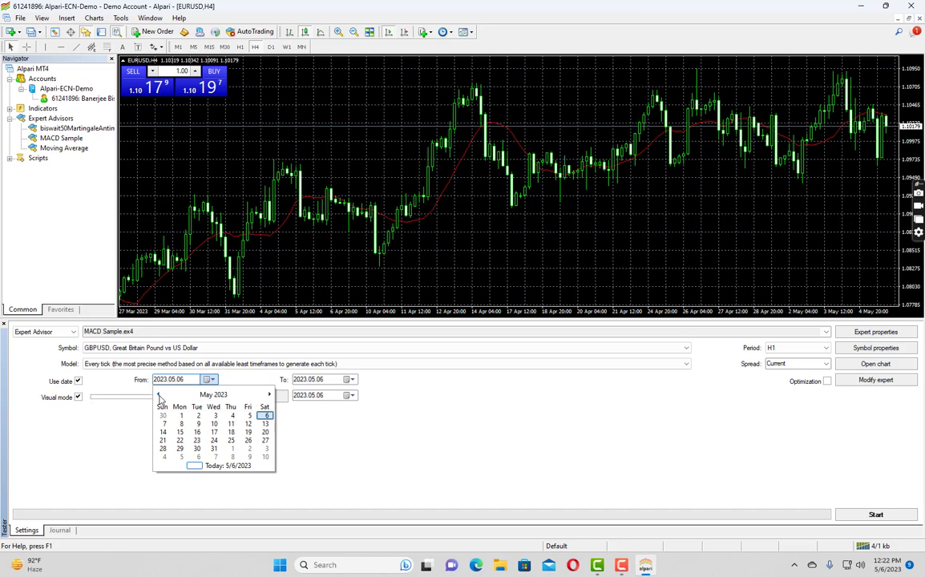
left_click(159, 395)
left_click(160, 395)
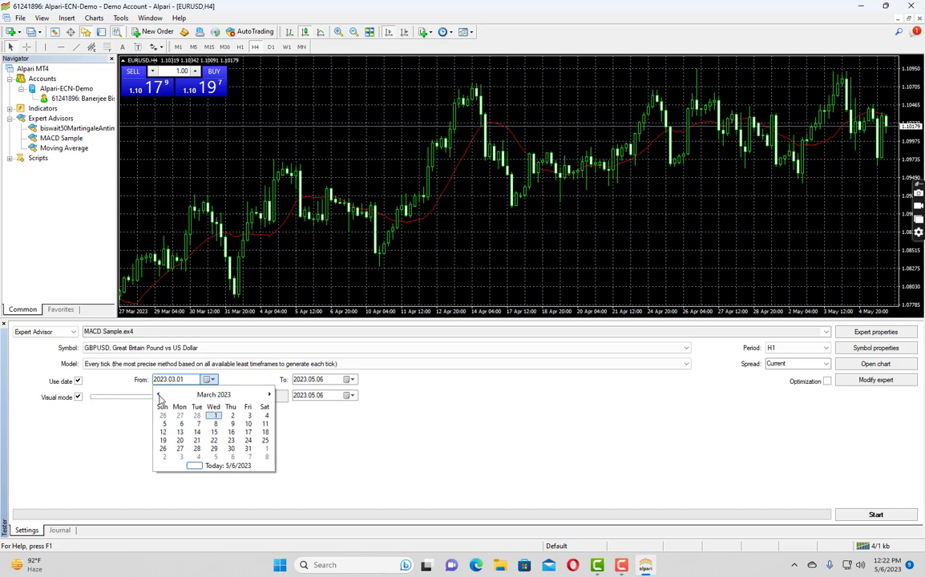
left_click(160, 395)
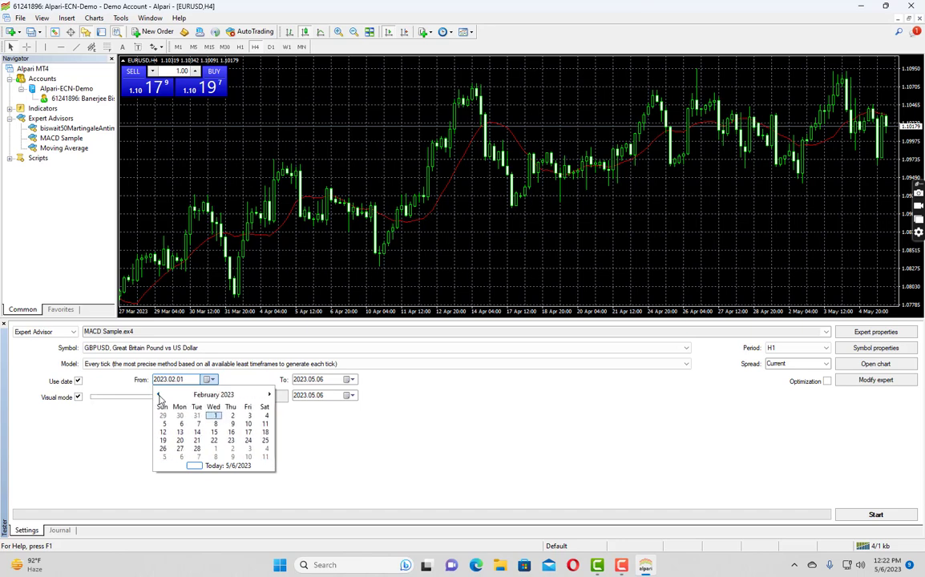
left_click(183, 425)
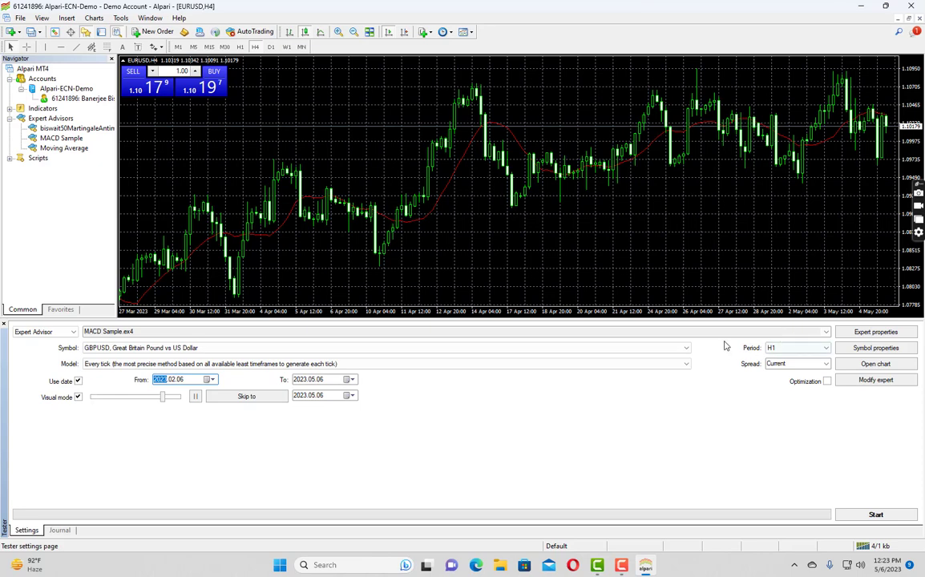
left_click(798, 350)
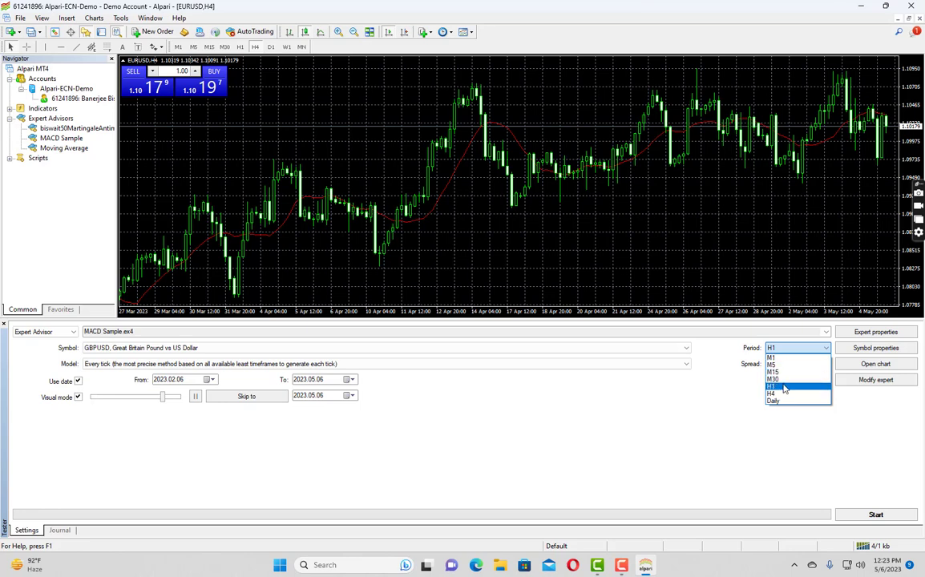
left_click(785, 388)
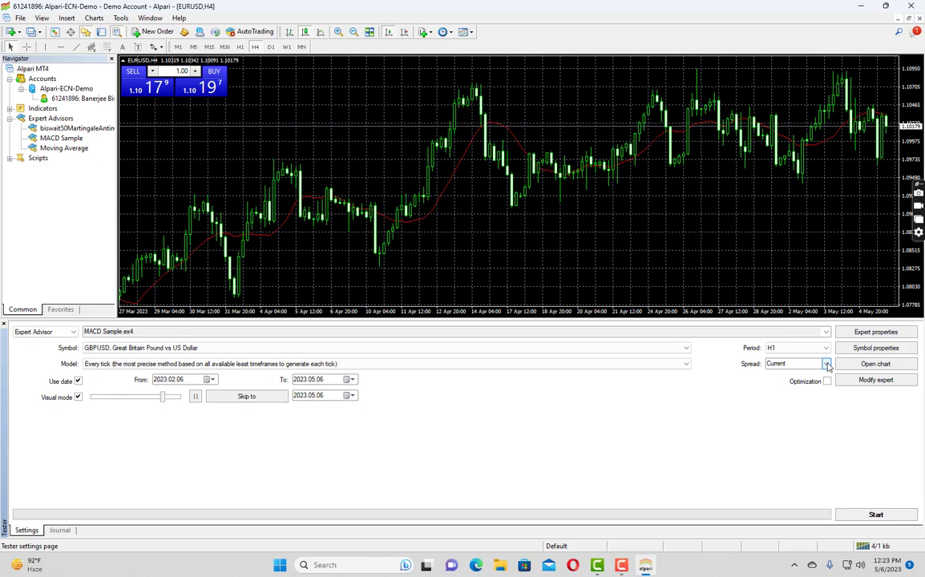
left_click(827, 364)
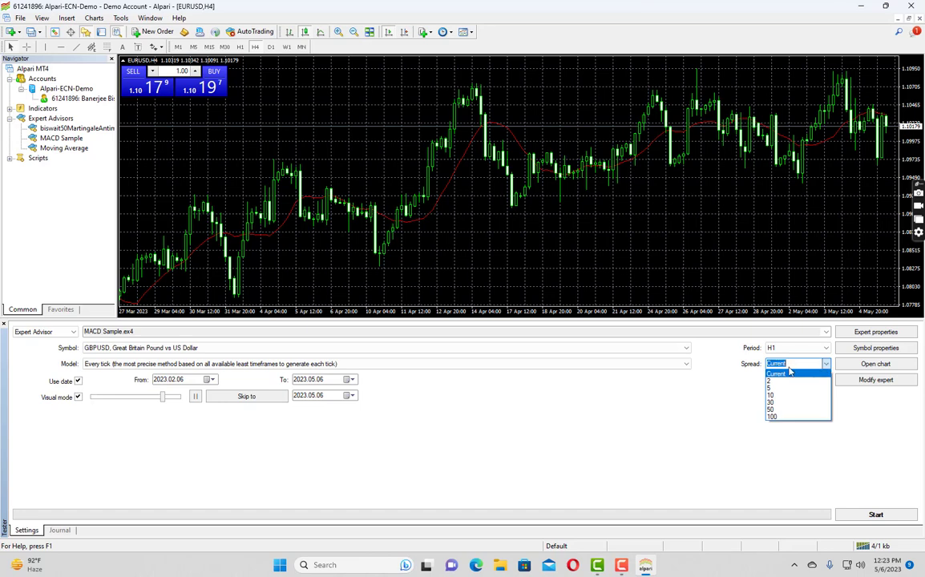
type("23")
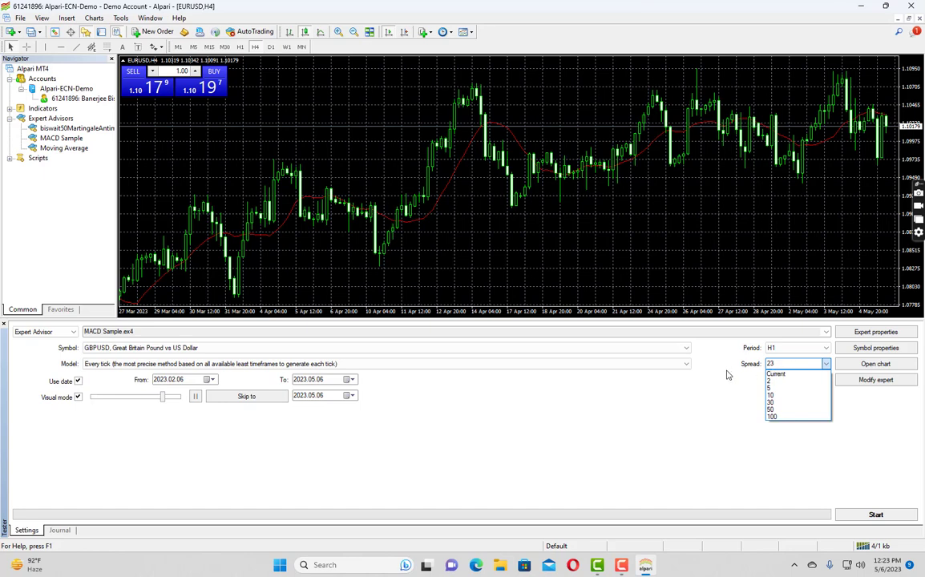
left_click(828, 365)
left_click(830, 365)
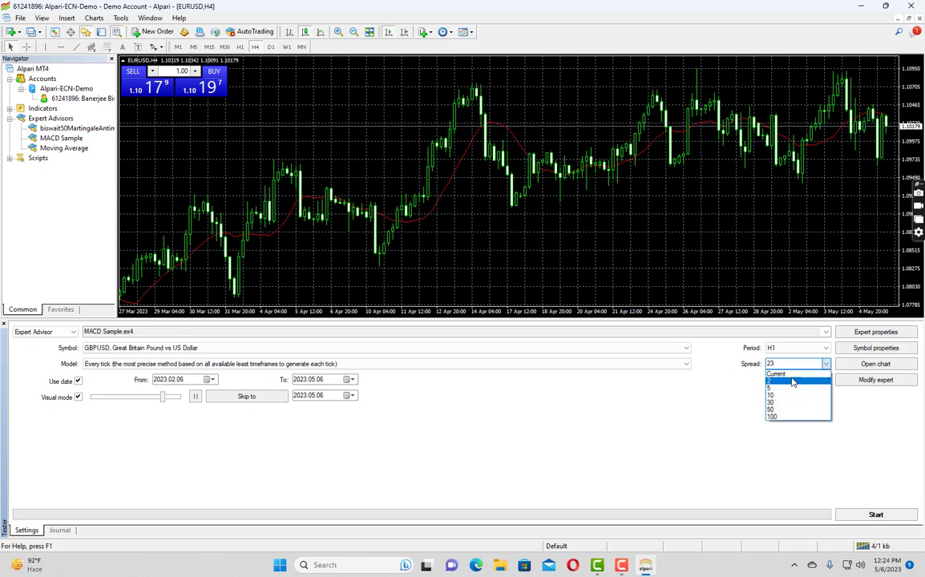
left_click(791, 374)
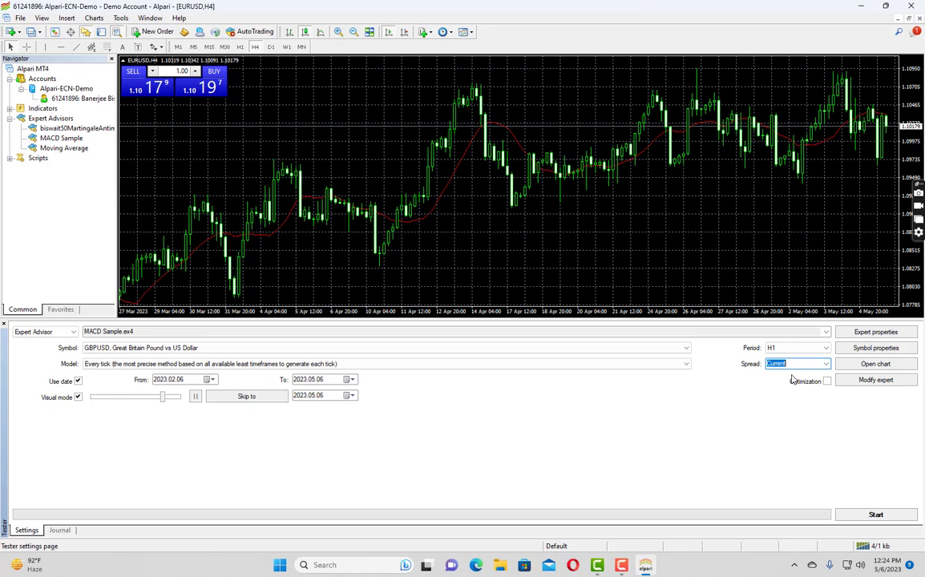
Step: Open the expert's inputs and look over TakeProfit, MACDOpenLevel, MACDCloseLevel and MATrendPeriod
left_click(864, 335)
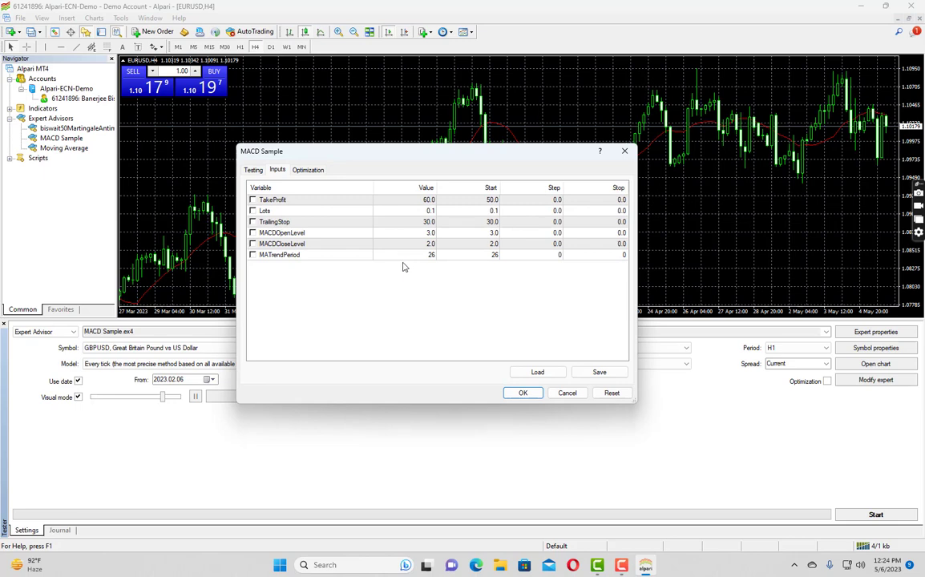
left_click(322, 202)
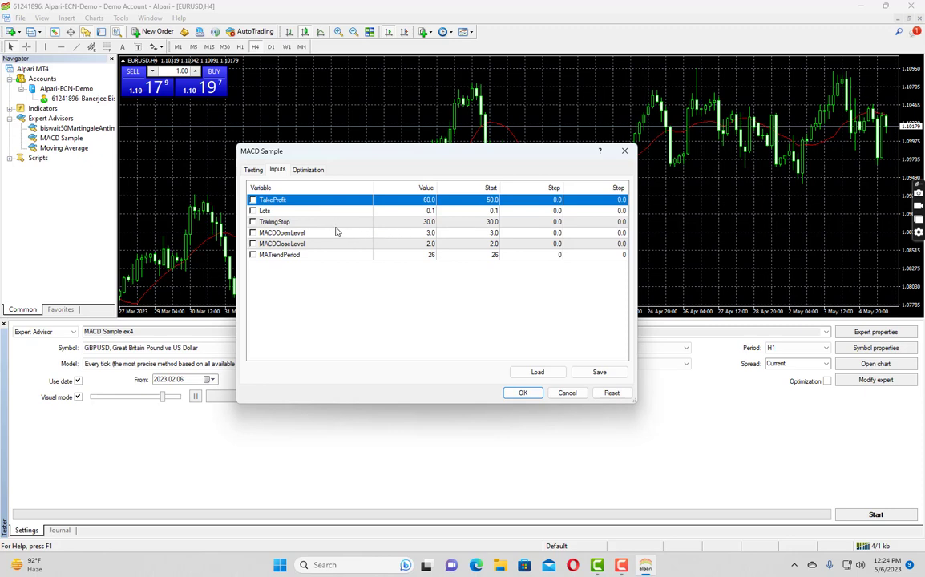
left_click(333, 234)
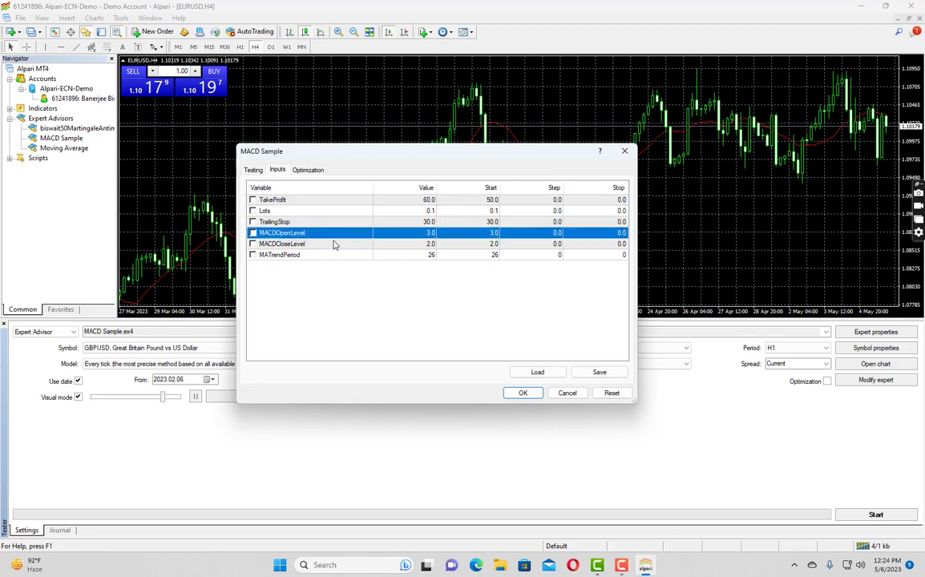
left_click(326, 245)
left_click(325, 257)
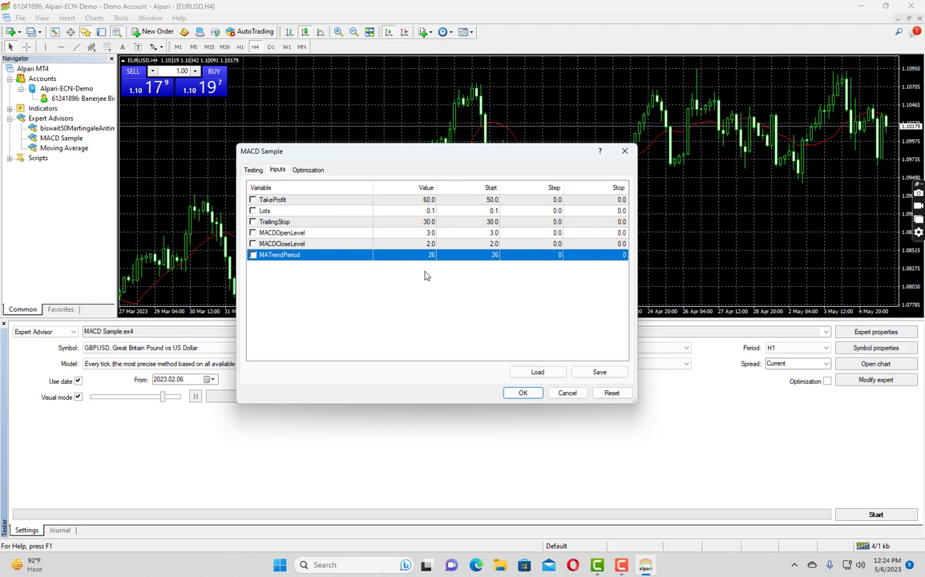
Step: Change the TakeProfit value from 50 to 60
left_click(430, 201)
left_click(430, 201)
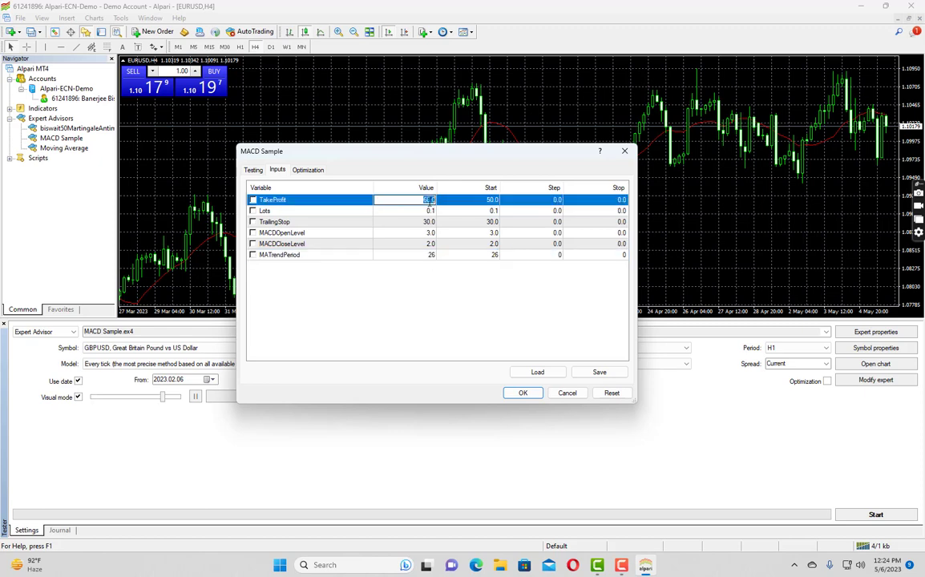
type("50")
key("Return")
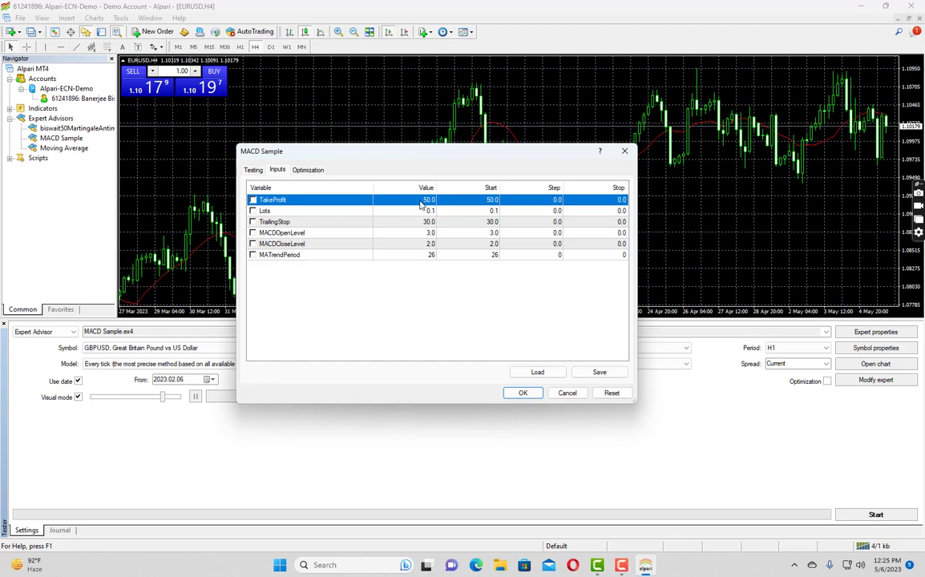
left_click(421, 201)
type("60")
key("Tab")
Step: Save the current inputs as macd.set on the Desktop
left_click(600, 373)
right_click(162, 151)
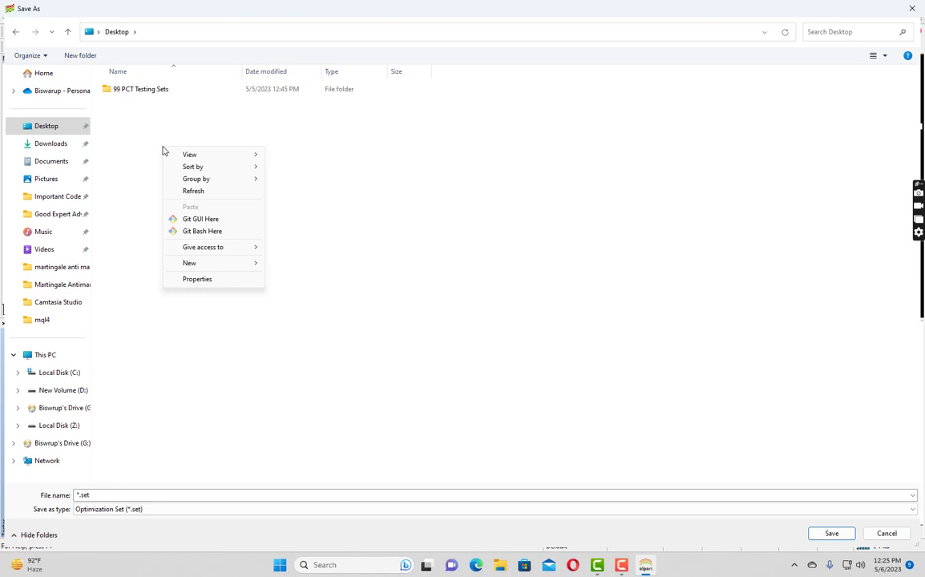
left_click(79, 494)
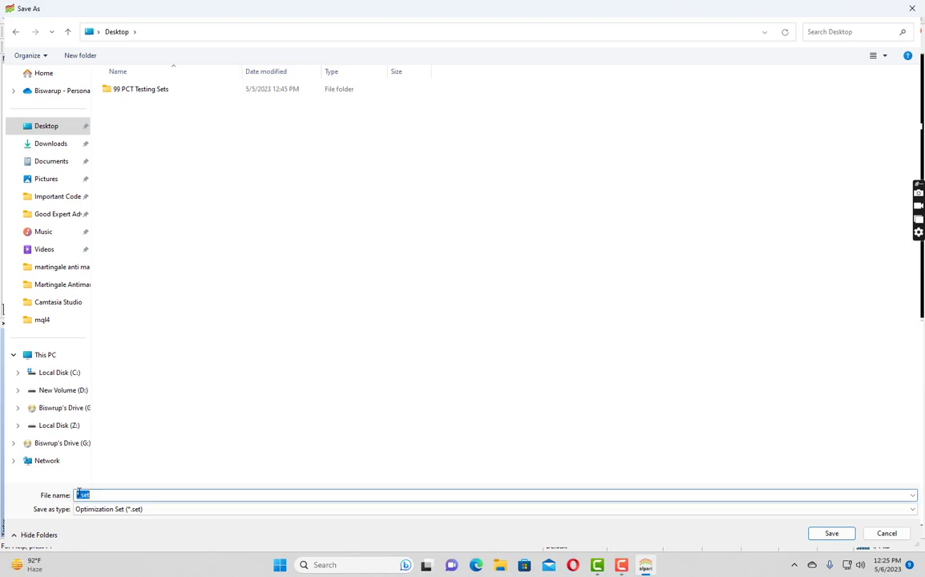
key("Delete")
type("macd")
key("Return")
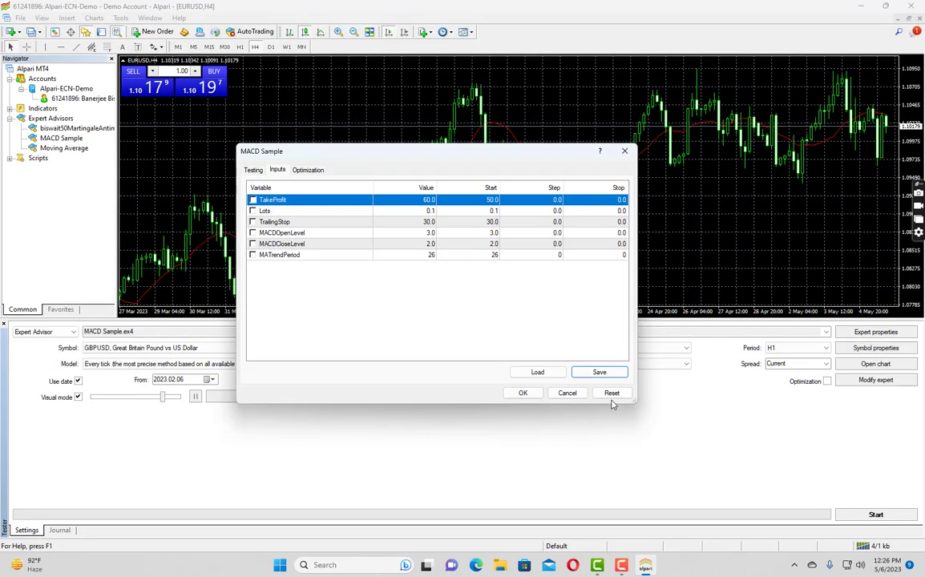
Step: Reset the inputs to defaults, then load macd.set from the Desktop
left_click(615, 393)
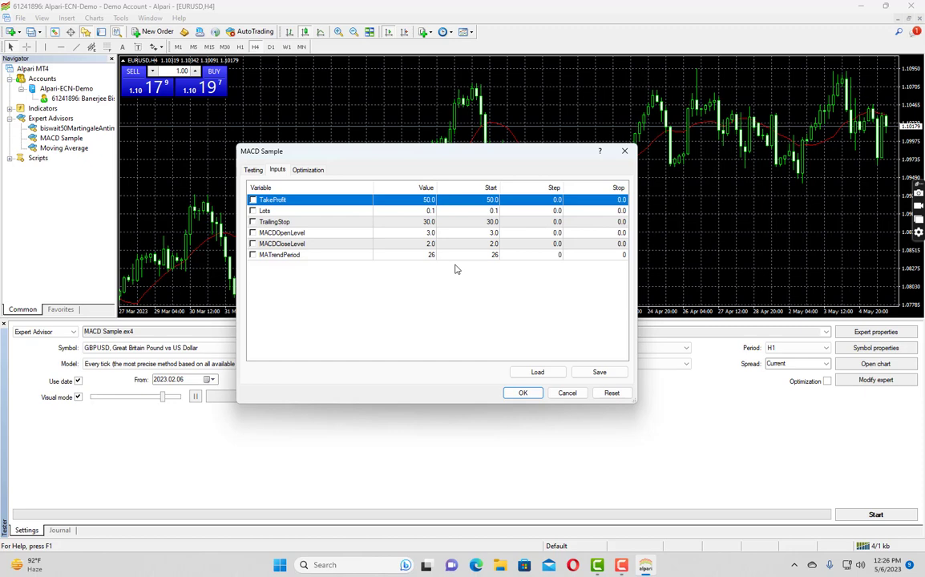
left_click(546, 377)
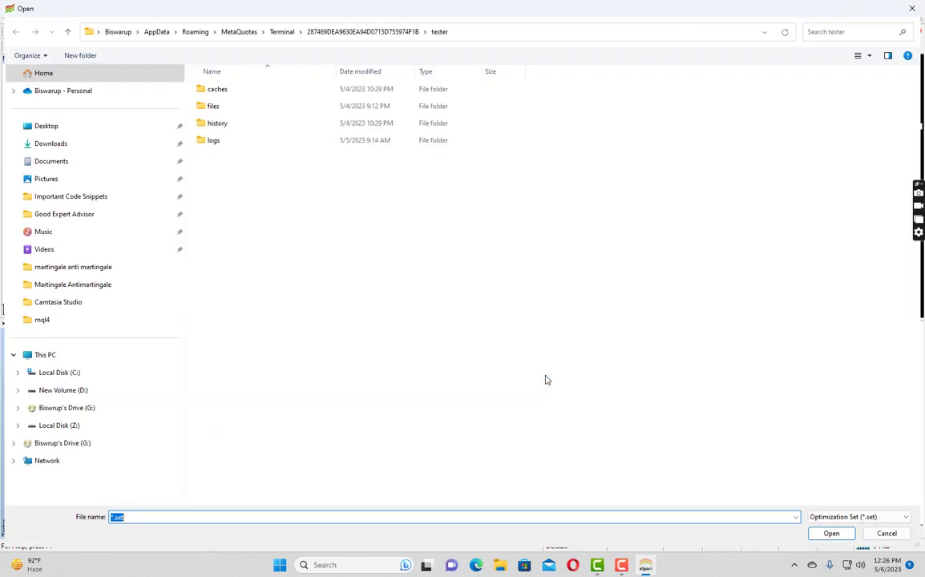
left_click(44, 127)
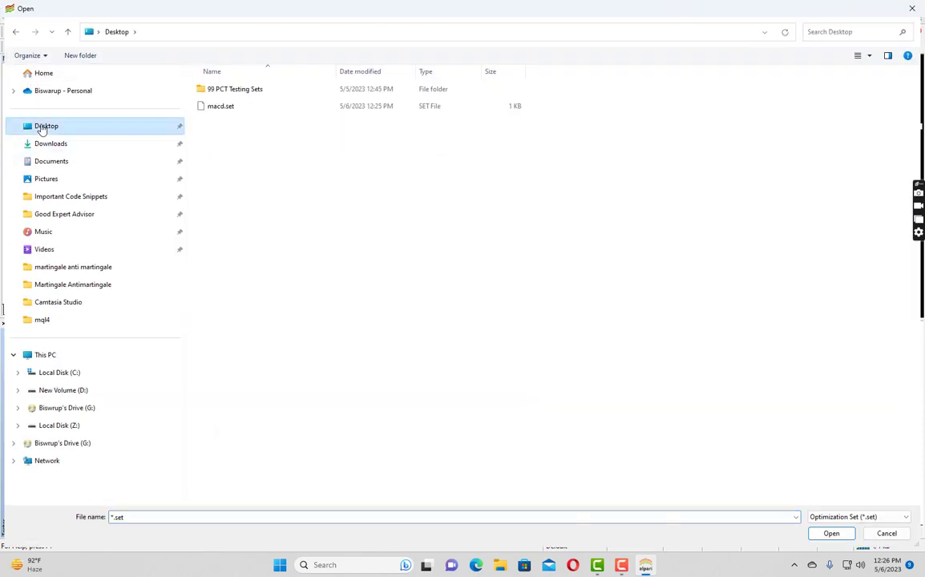
double_click(223, 109)
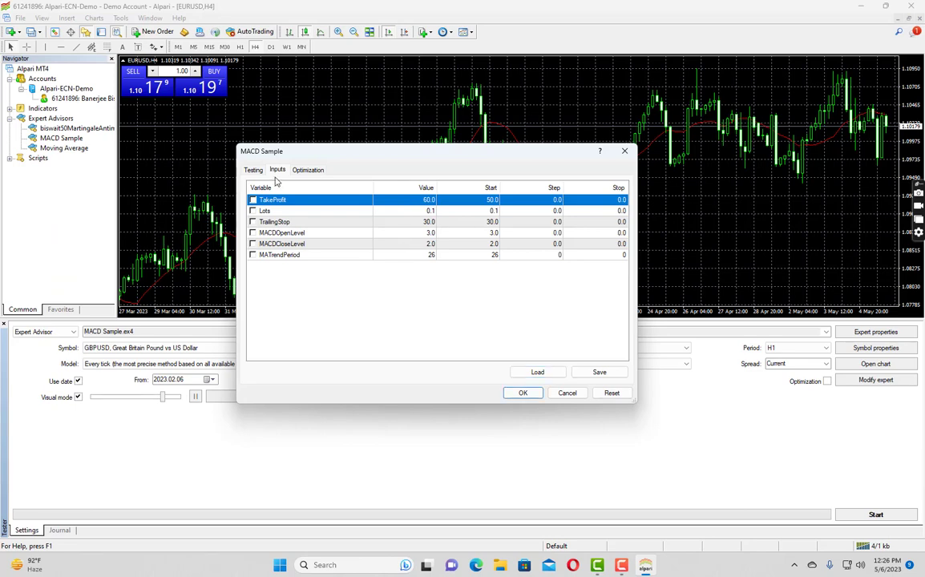
Step: On the Testing tab keep Long & Short positions and USD currency, then confirm with OK
left_click(253, 170)
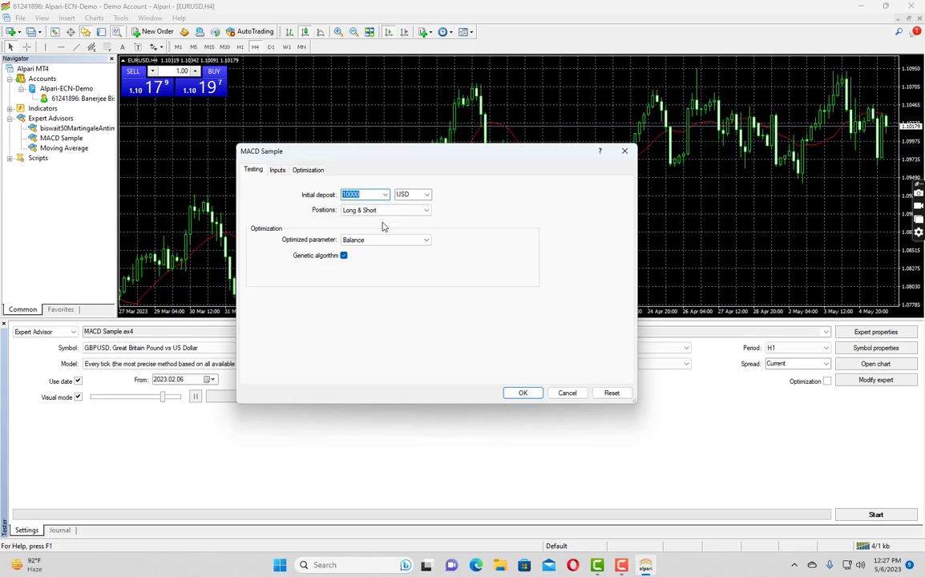
left_click(413, 211)
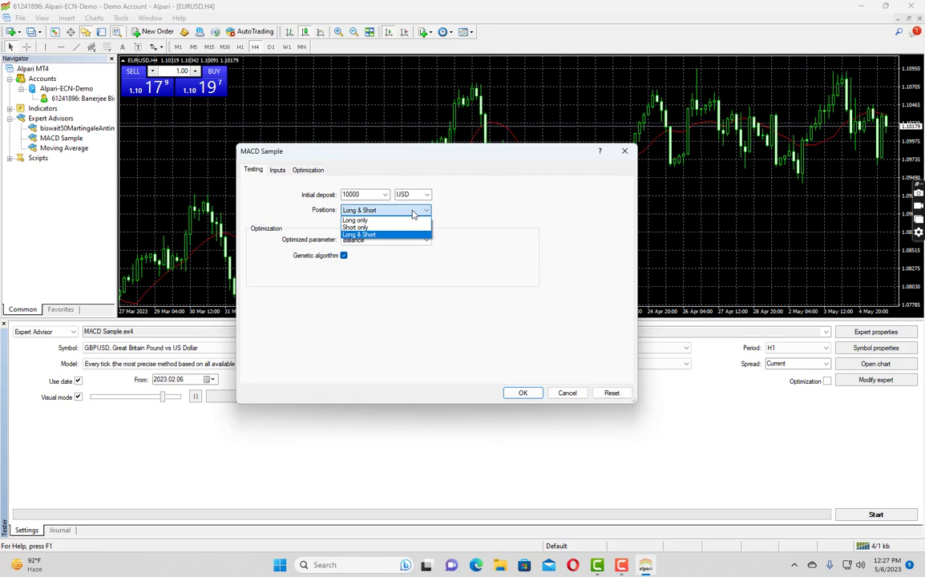
left_click(424, 195)
left_click(427, 196)
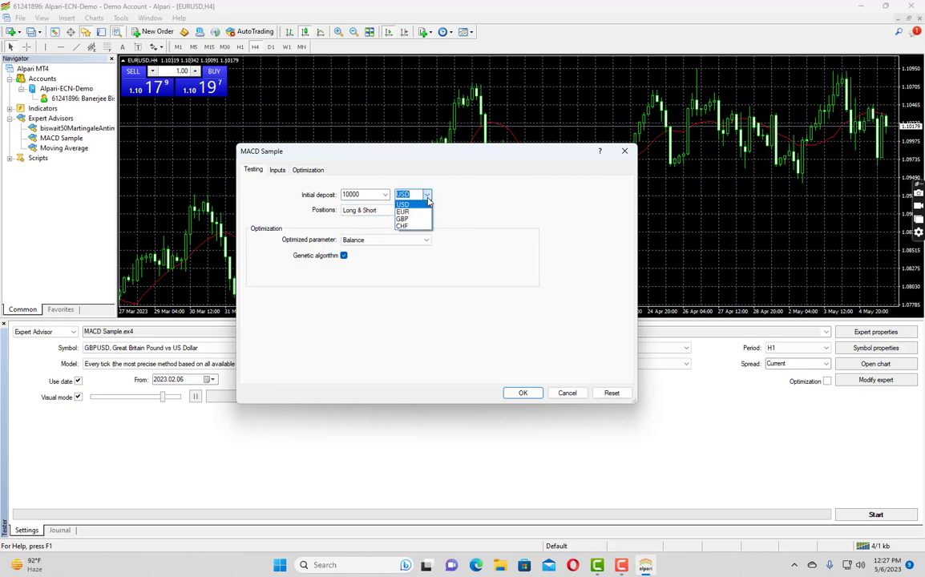
left_click(429, 200)
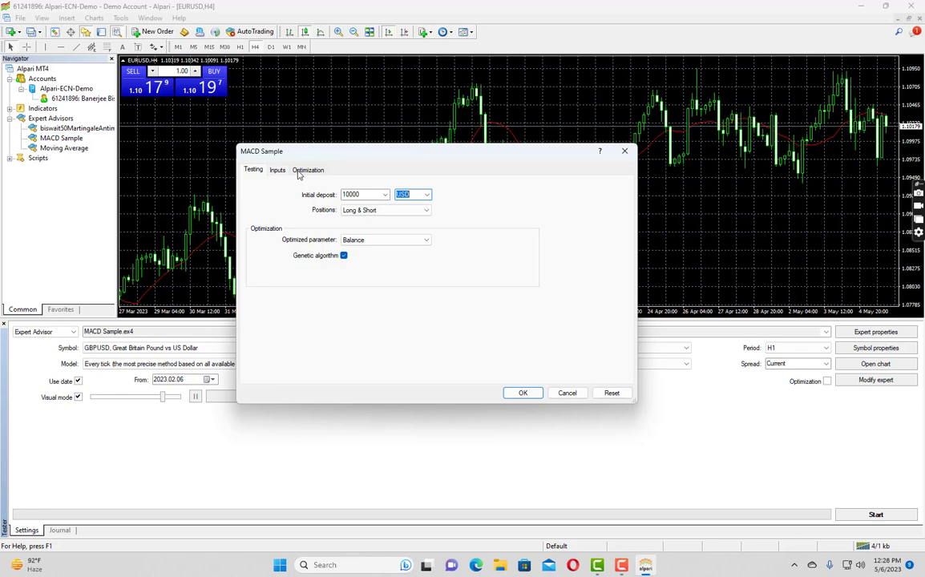
left_click(277, 170)
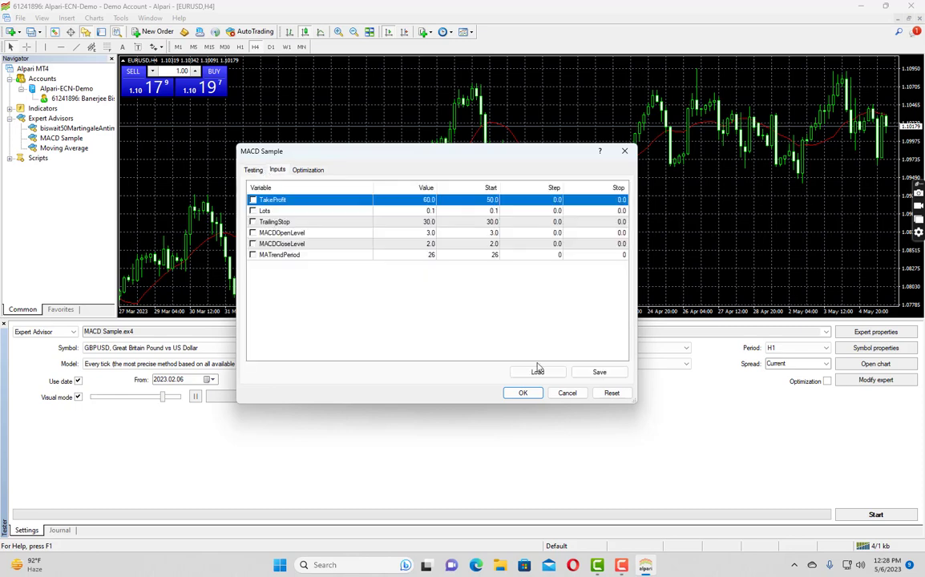
left_click(523, 392)
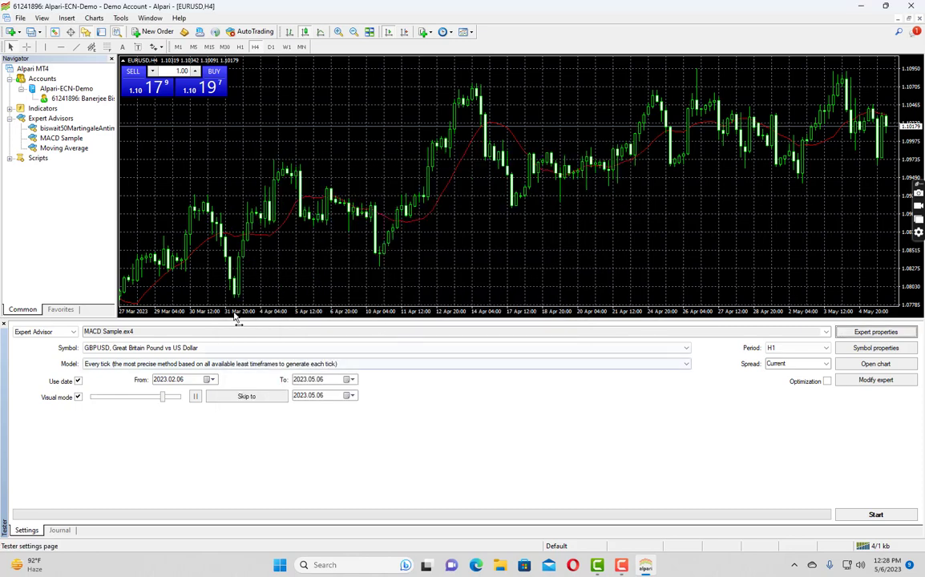
left_click(875, 350)
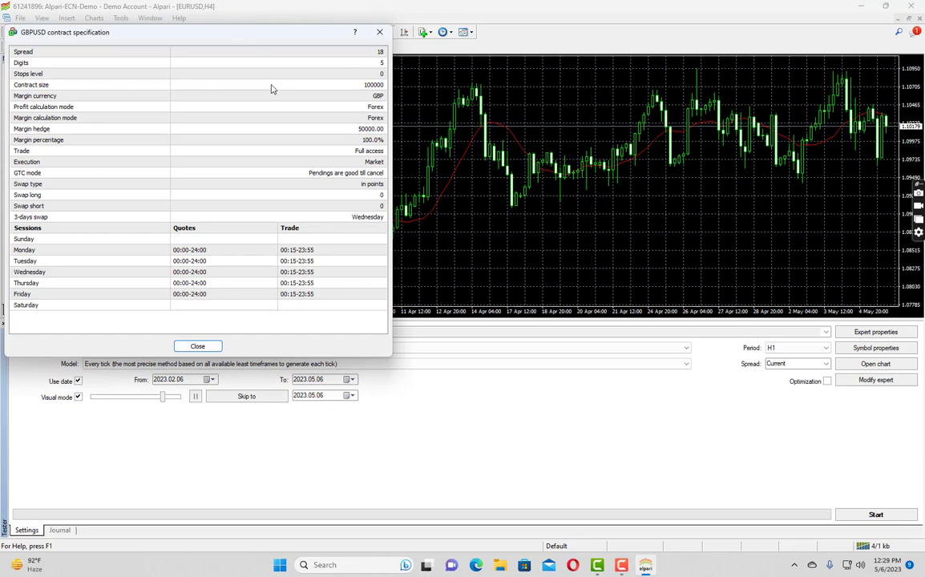
left_click(379, 32)
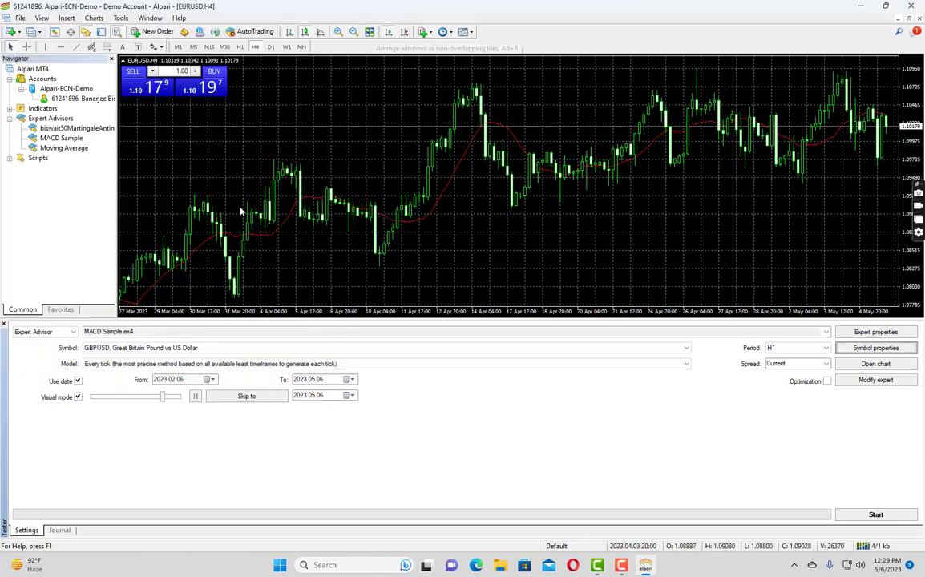
Step: Start the visual backtest and adjust the playback speed slider up and back down
left_click(876, 516)
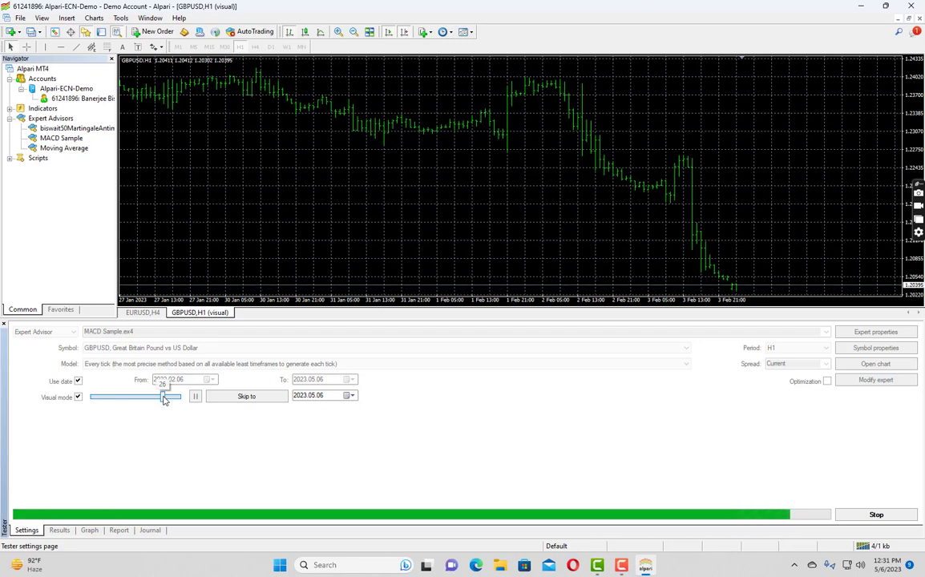
left_click_drag(164, 399, 179, 403)
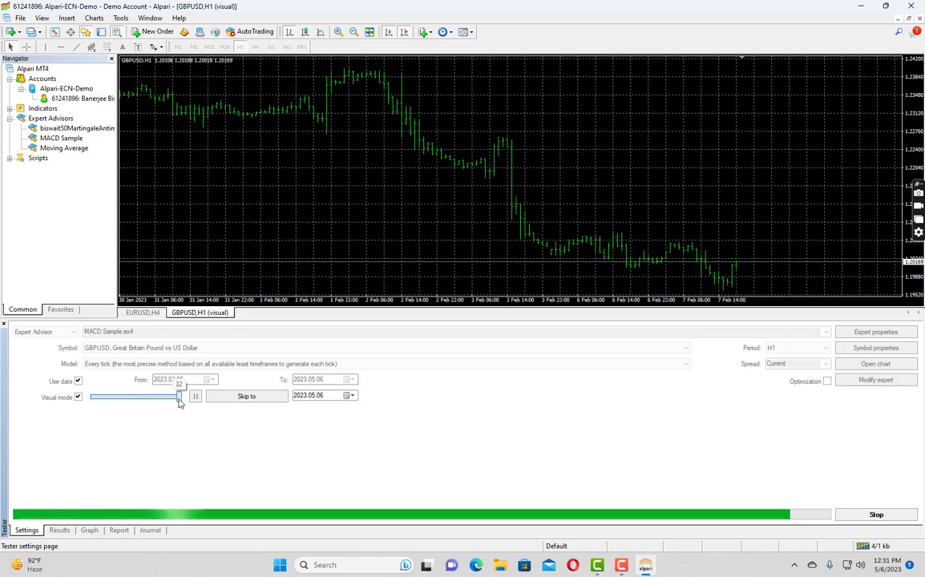
left_click_drag(180, 403, 164, 405)
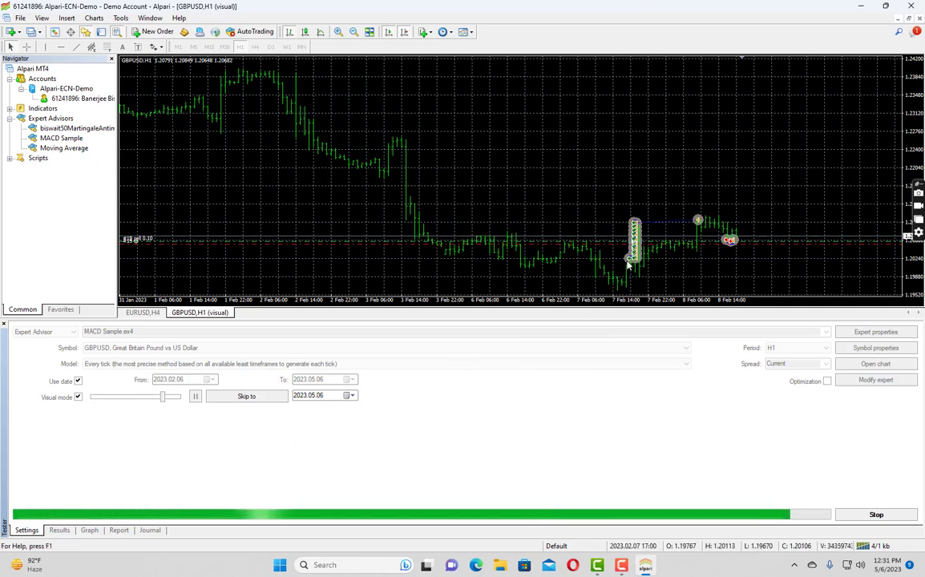
Step: In the Results list, inspect the first modify and stop-loss entries, then scroll to the newest trades
left_click(60, 530)
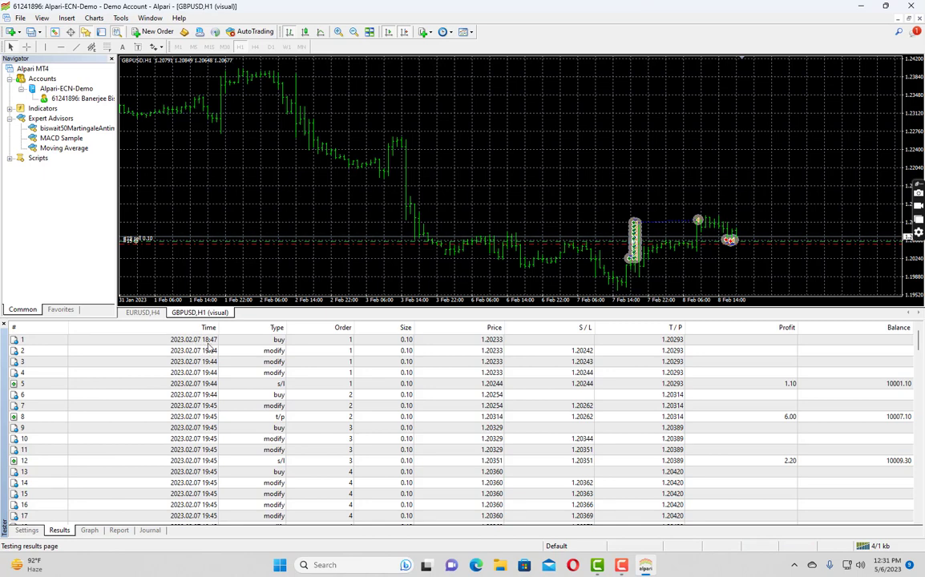
left_click(210, 350)
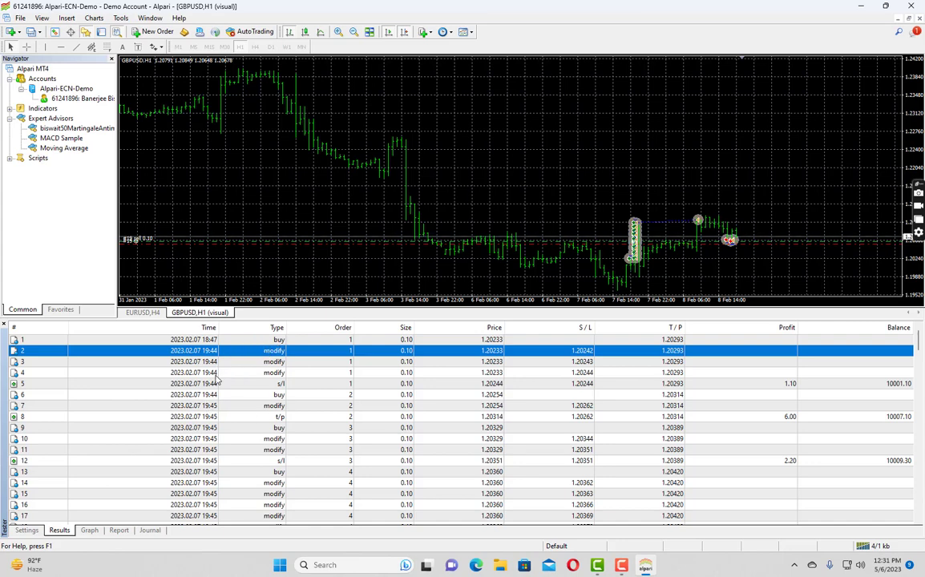
left_click(303, 385)
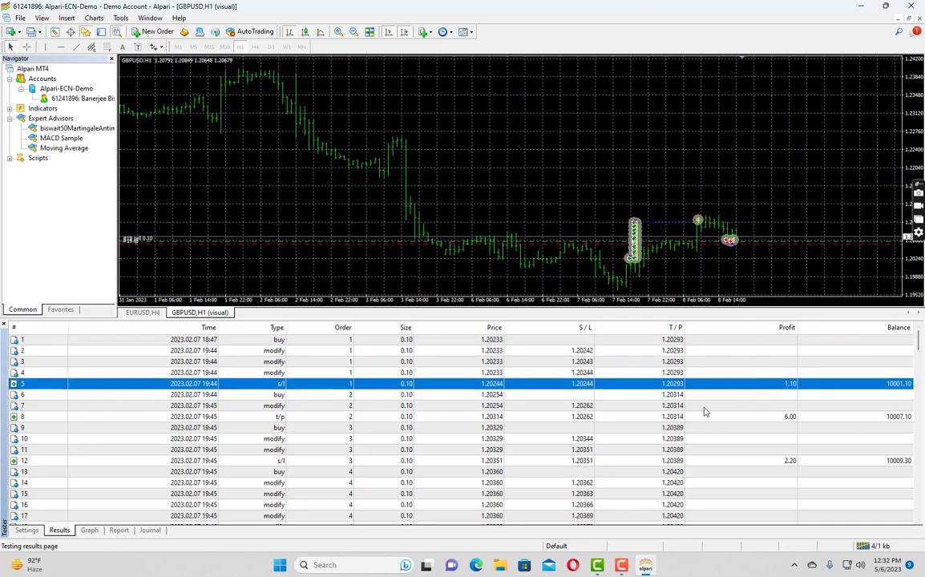
key("Down")
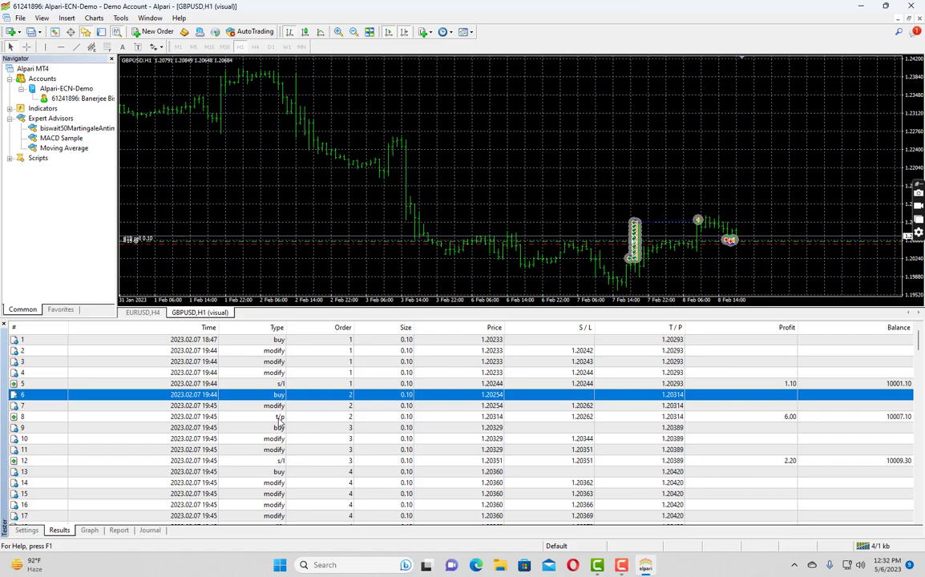
scroll(255, 495, "down", 3)
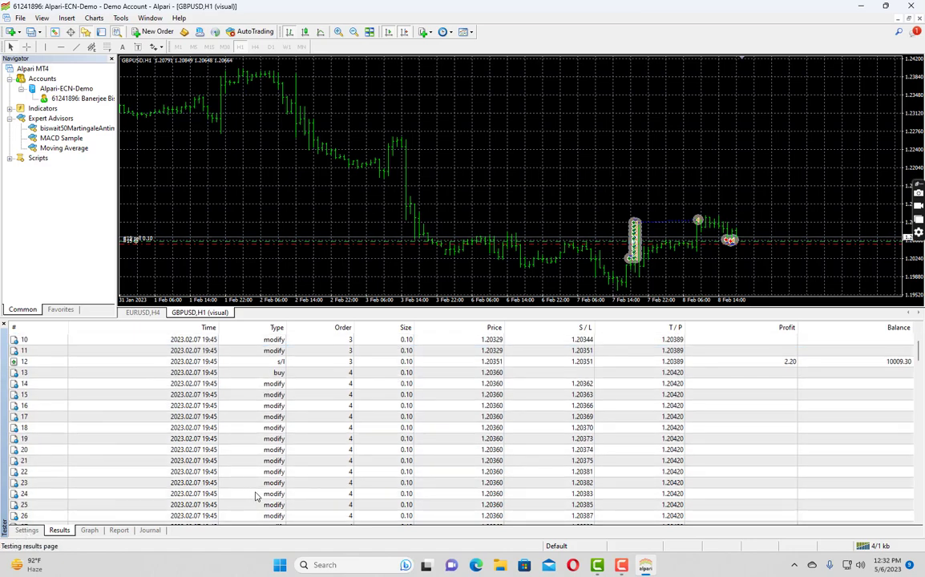
scroll(255, 495, "down", 14)
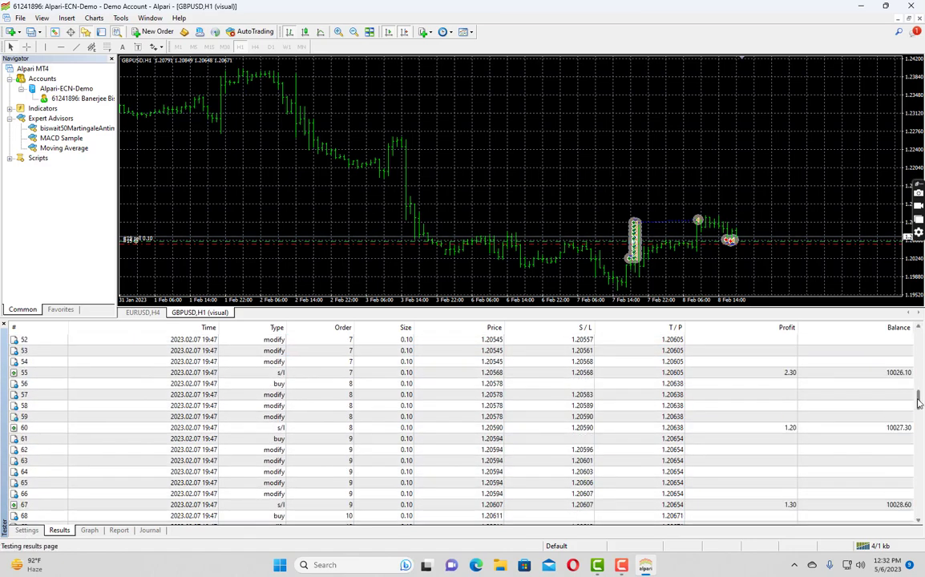
left_click_drag(919, 404, 920, 517)
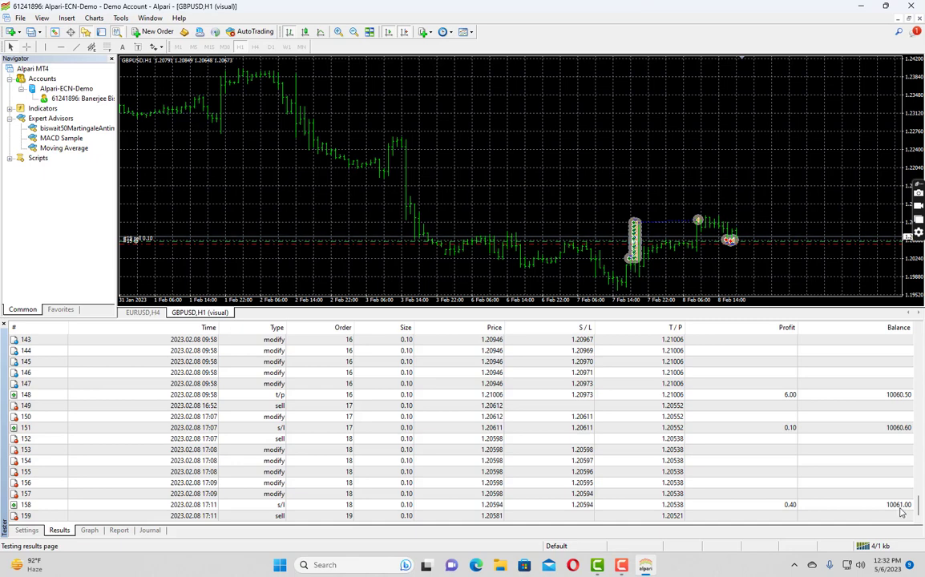
Step: Drag the visual mode speed slider faster and check the balance graph on the Graph tab
left_click(31, 532)
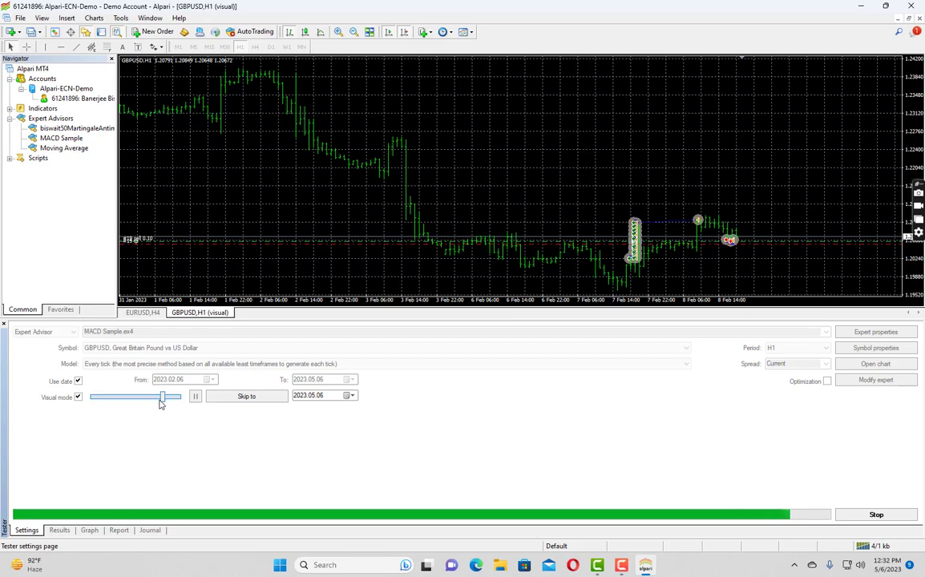
left_click_drag(160, 401, 187, 405)
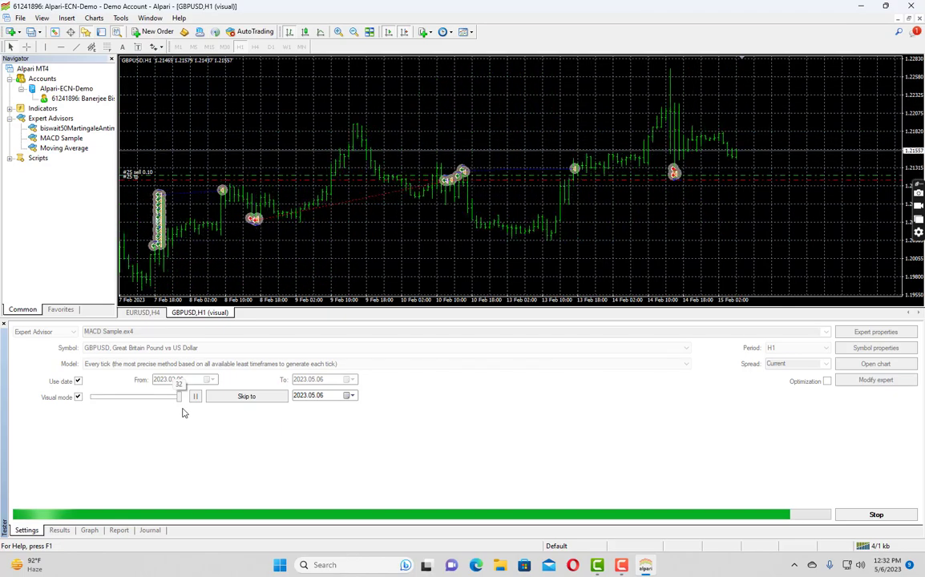
left_click(89, 532)
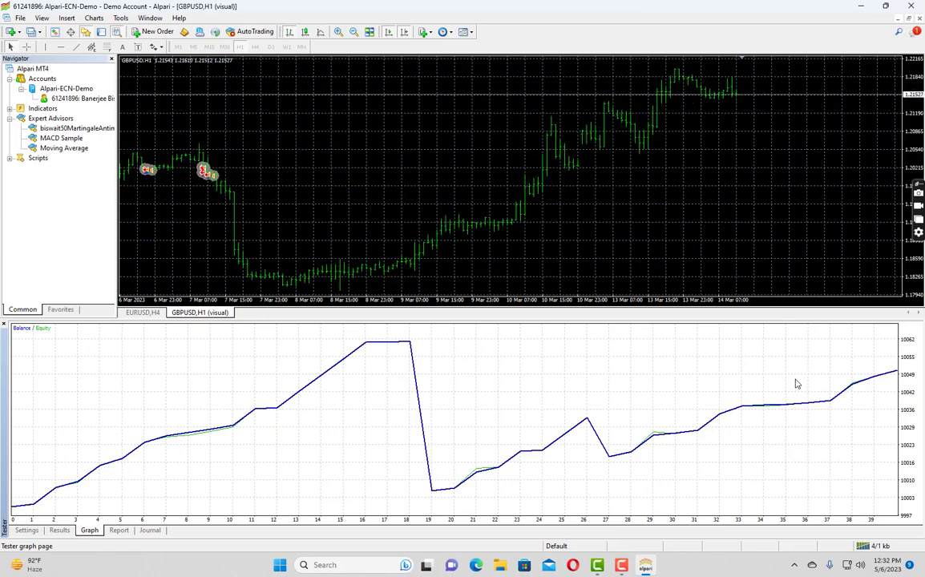
left_click(22, 531)
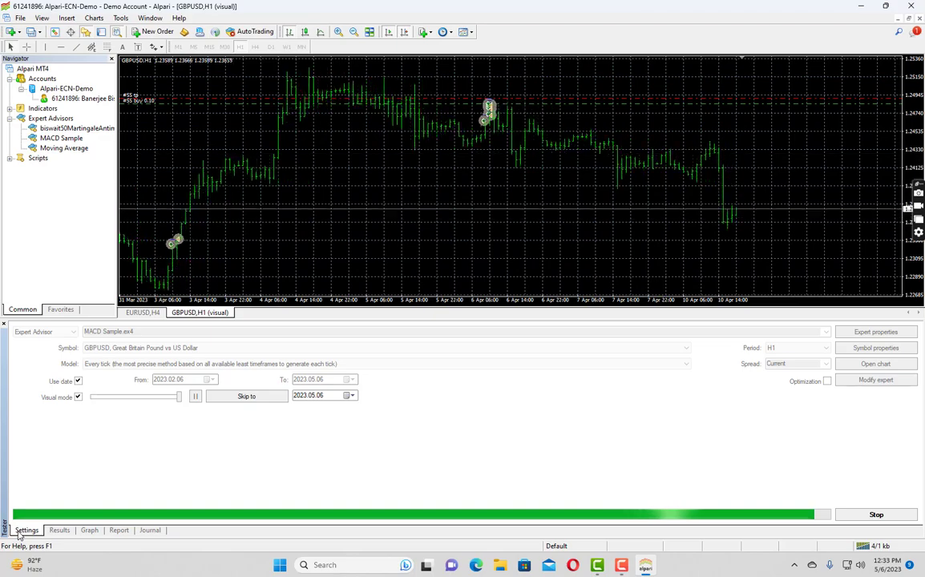
left_click(92, 532)
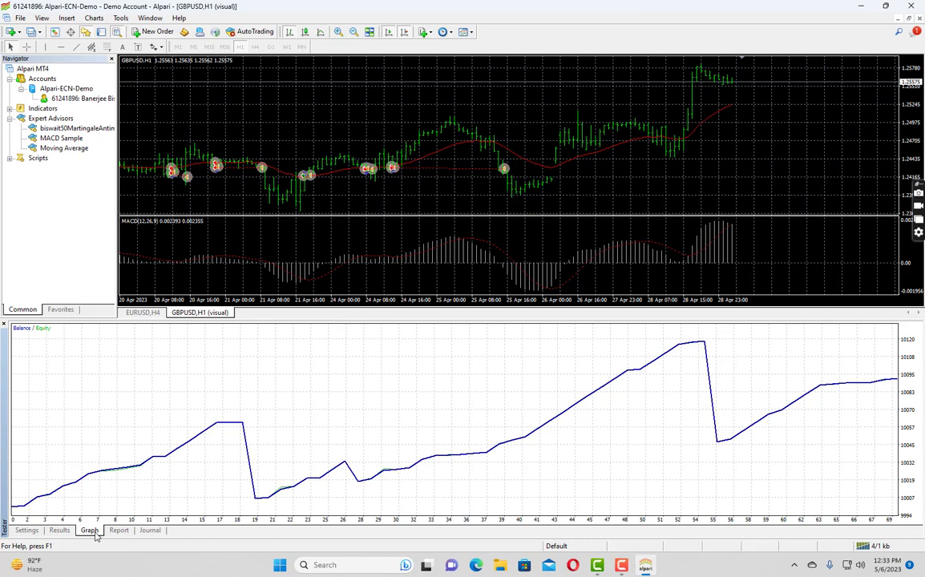
Step: From the Report tab, Save as Report into a new 'macd testing' Desktop folder
left_click(118, 530)
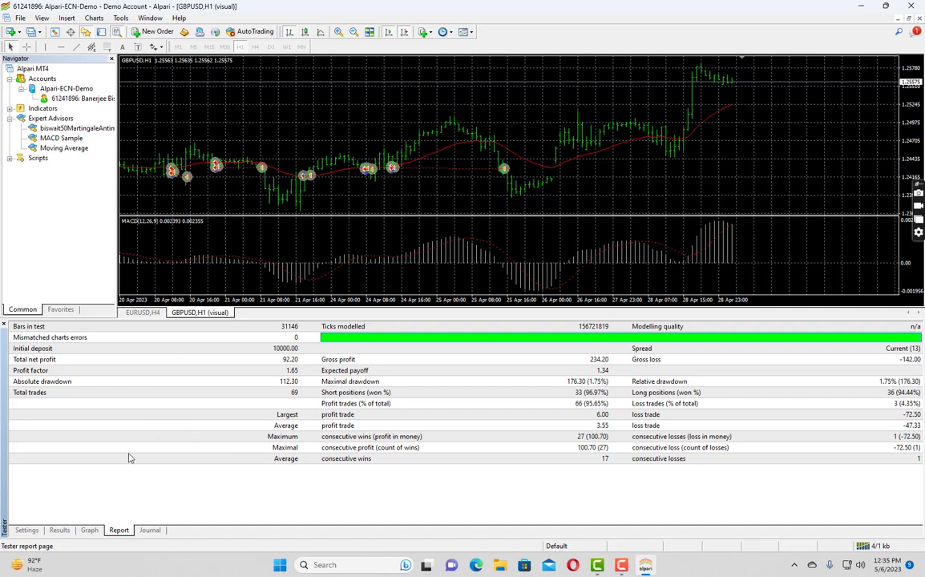
right_click(184, 359)
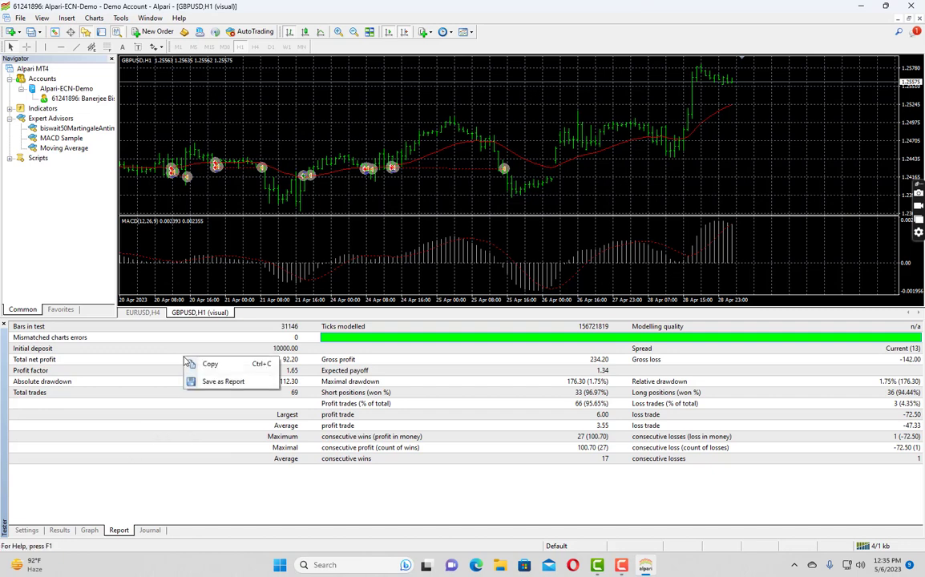
left_click(213, 382)
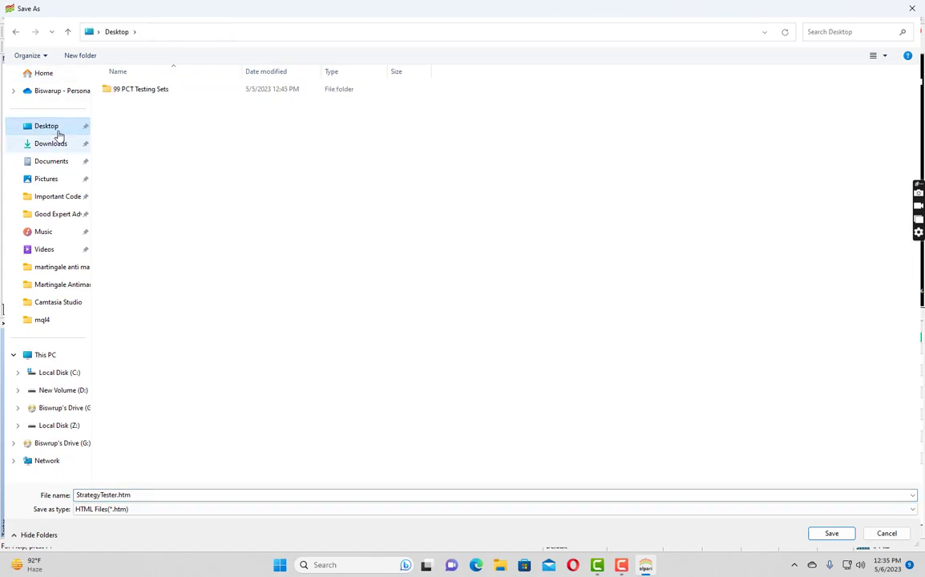
right_click(136, 166)
mouse_move(225, 297)
left_click(261, 302)
type("macd testing")
key("Return")
key("Return")
key("Return")
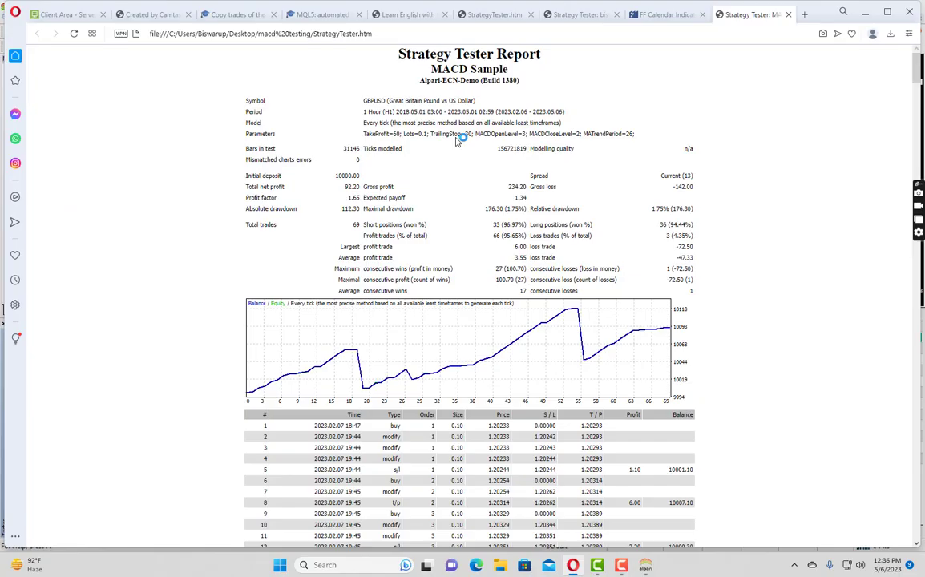
Step: Scroll through the StrategyTester.htm report in Opera, then Alt+Tab back to MetaTrader 4
scroll(459, 141, "down", 2)
scroll(457, 142, "up", 2)
scroll(457, 142, "down", 4)
scroll(453, 146, "up", 4)
key("alt+Tab")
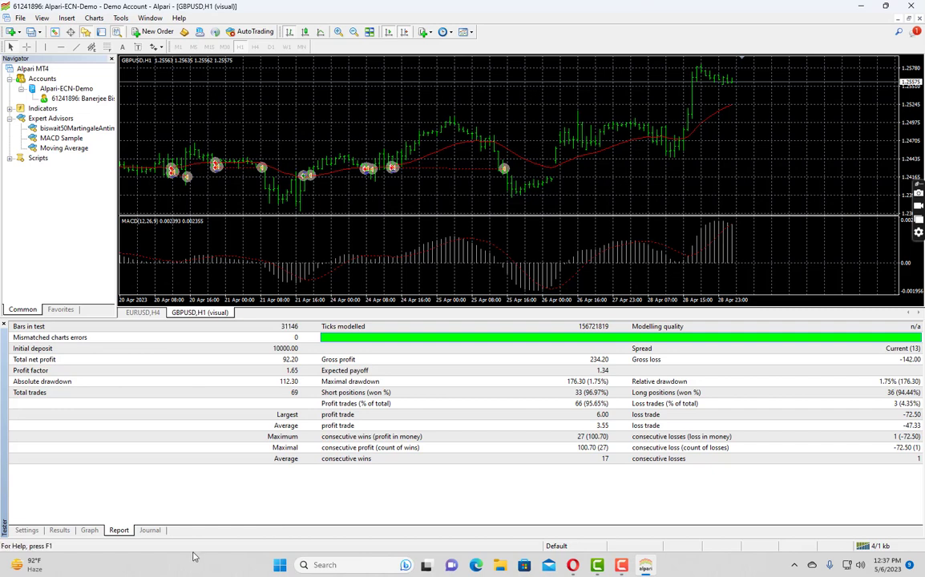
Step: Inspect an OrderModify error entry in the Journal, then return to the Settings tab
left_click(149, 531)
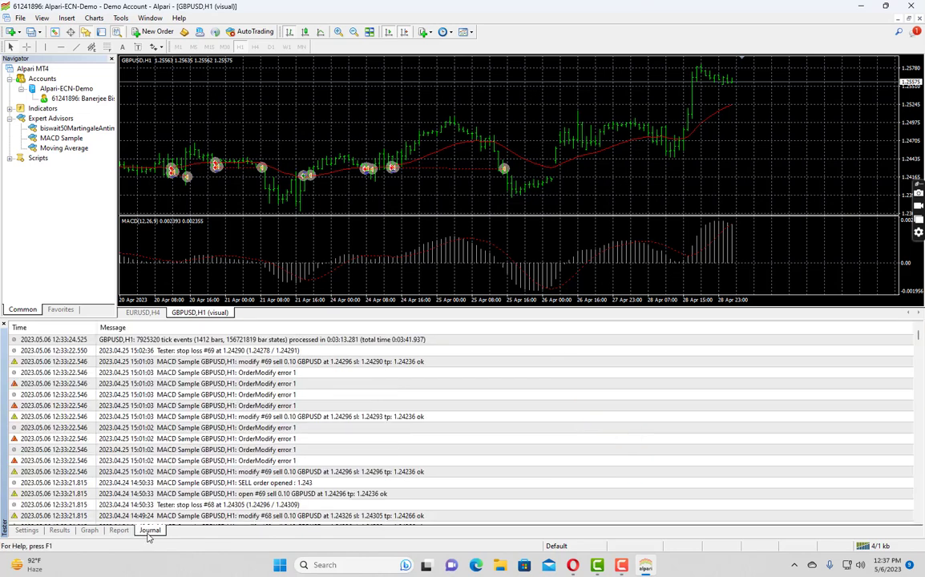
left_click(274, 374)
mouse_move(919, 335)
left_mouse_down()
mouse_move(919, 479)
mouse_move(919, 336)
left_mouse_up()
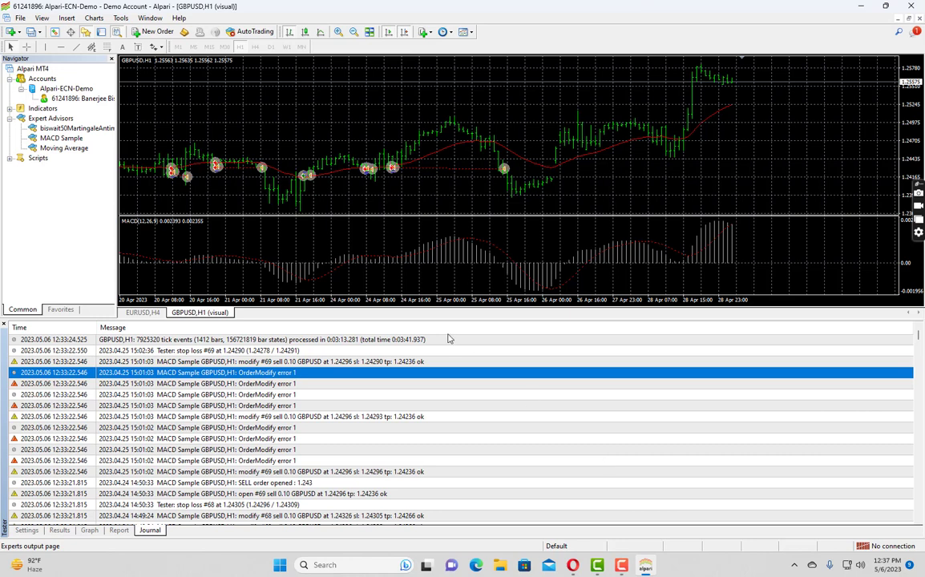
key("ctrl+Tab")
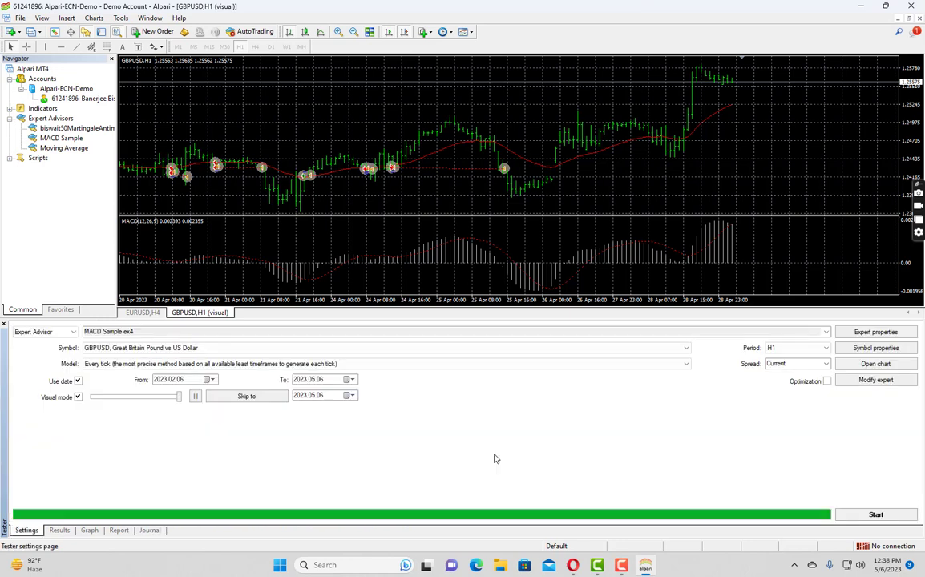
Step: Switch modelling to 'Open prices only', disable Visual mode, and run the MACD Sample backtest
left_click(89, 364)
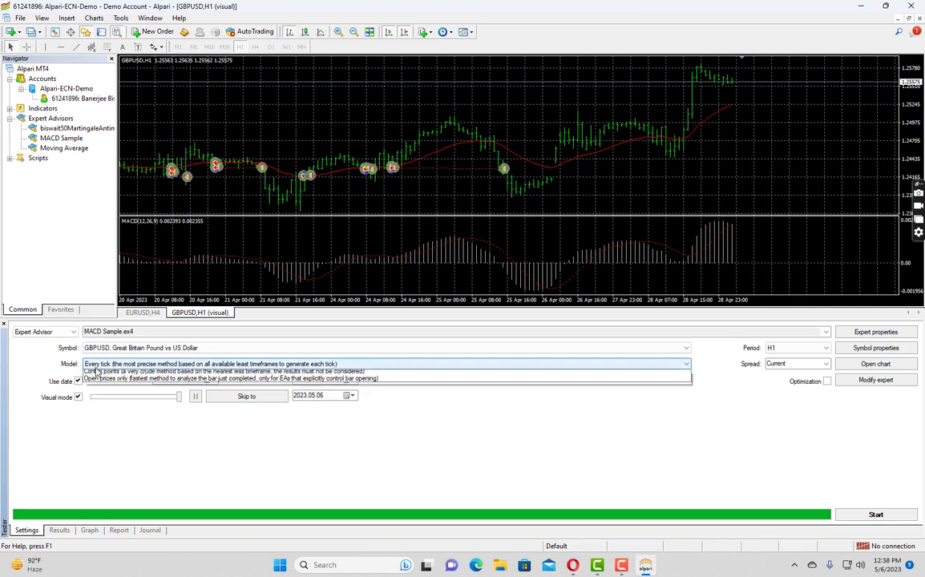
left_click(103, 389)
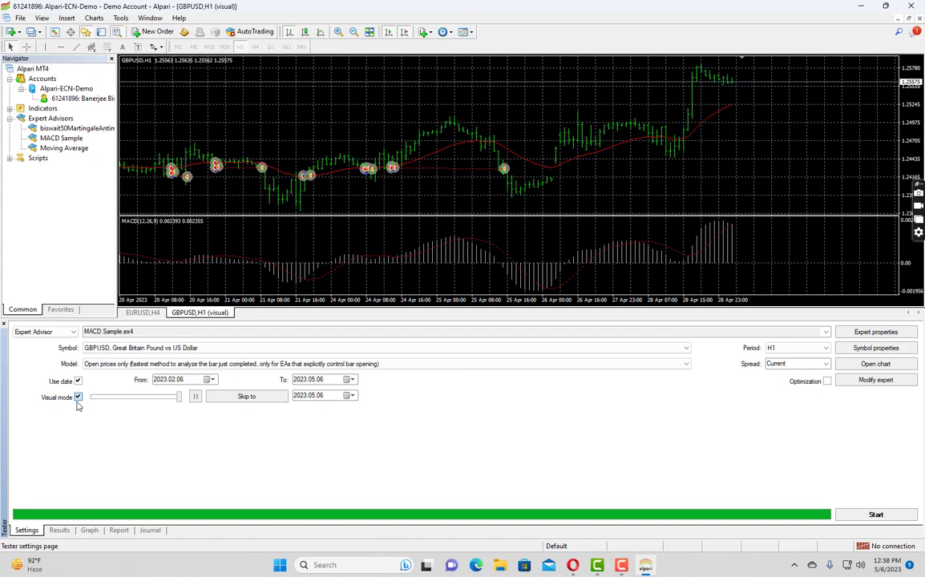
left_click(78, 398)
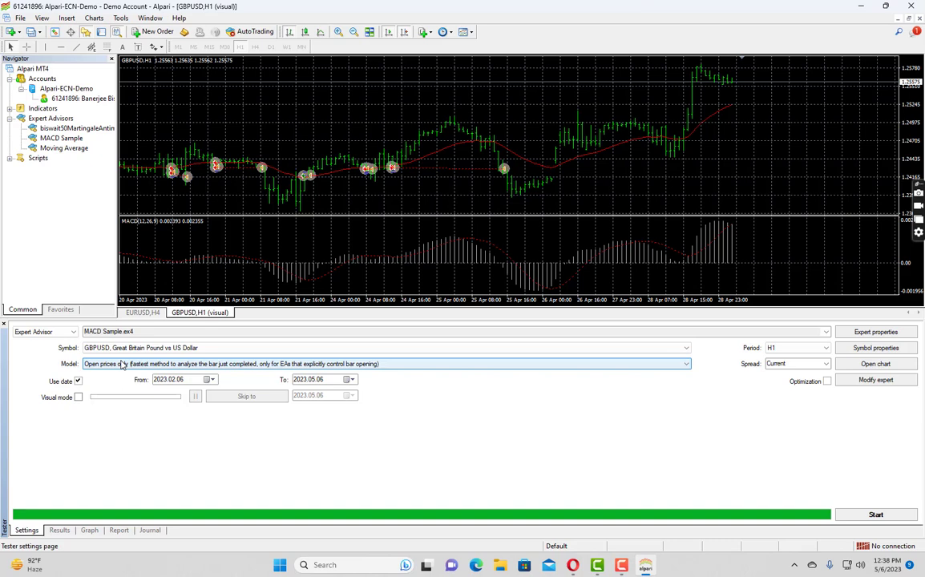
left_click(875, 515)
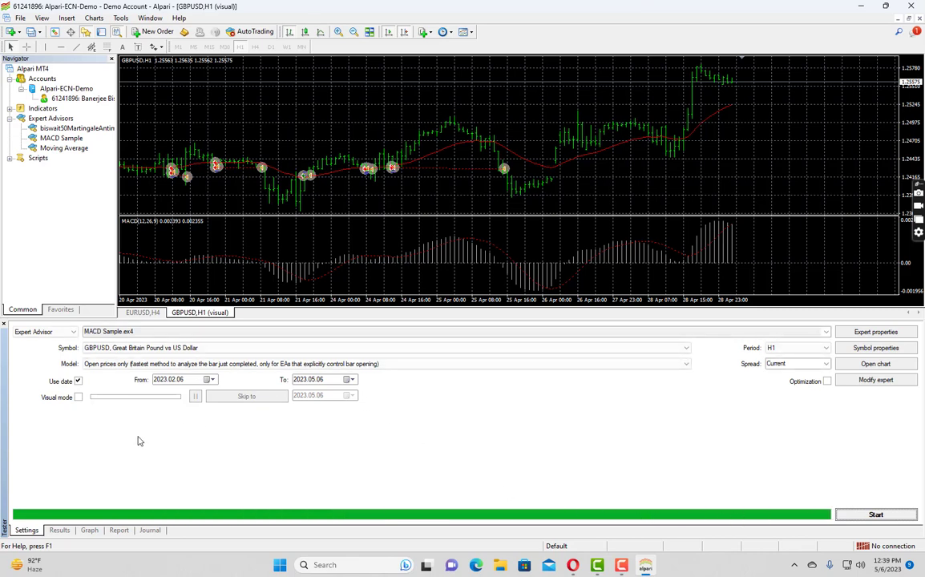
left_click(61, 531)
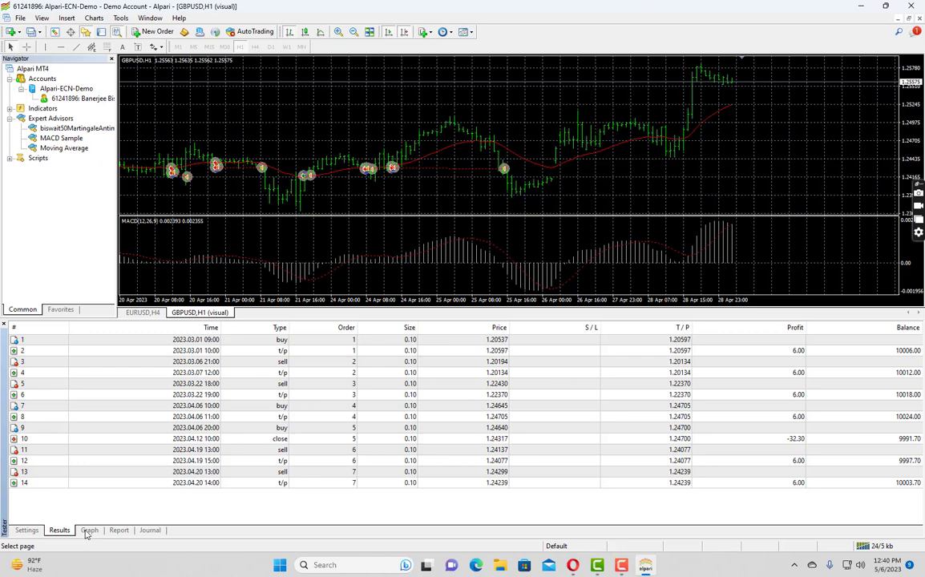
left_click(25, 530)
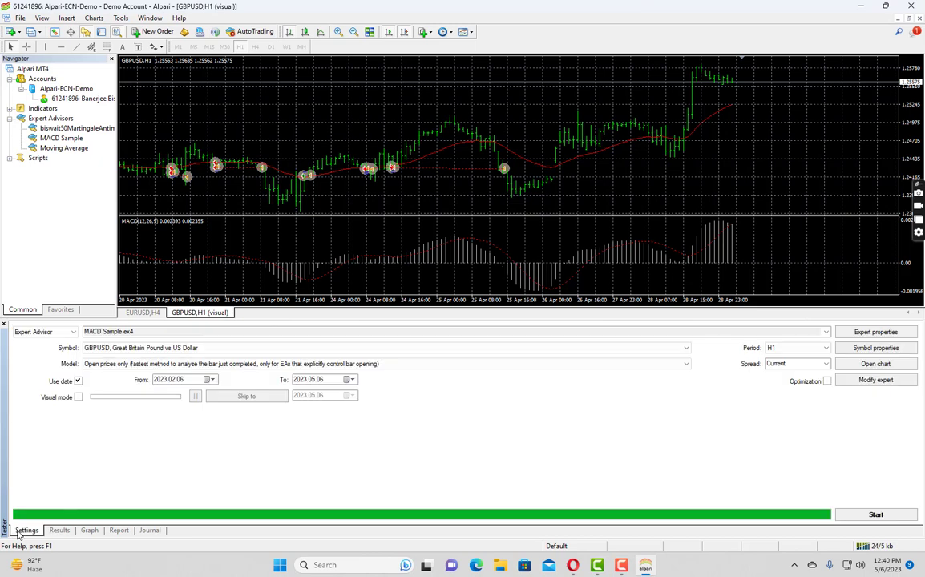
Step: Check the new run's balance graph, then its report: 7 trades, 3.70 net profit, profit factor 1.11
left_click(89, 530)
left_click(119, 530)
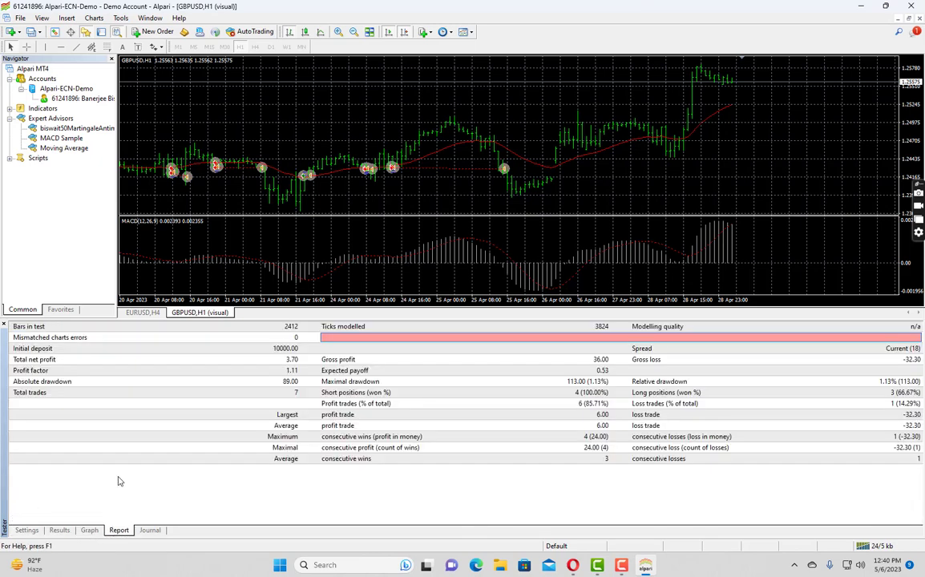